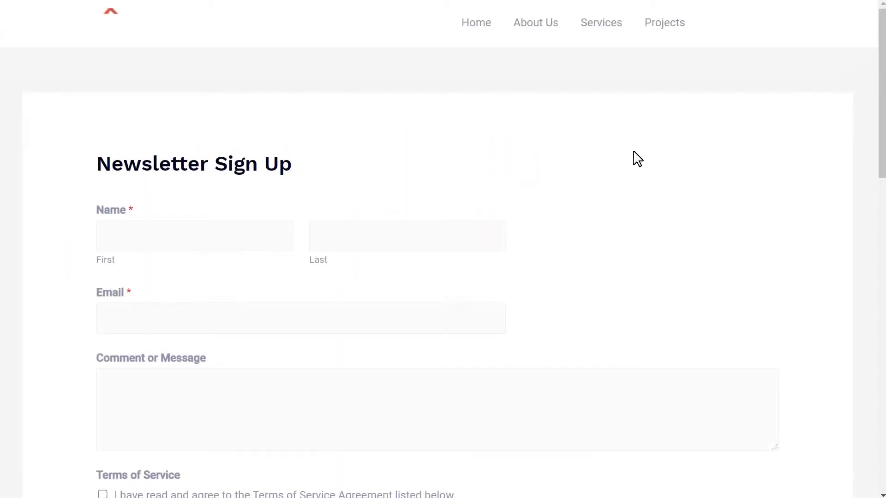
Step: Fill in the sign-up form with a first and last name, an e-mail address and the comment 'Hell'
left_click(273, 231)
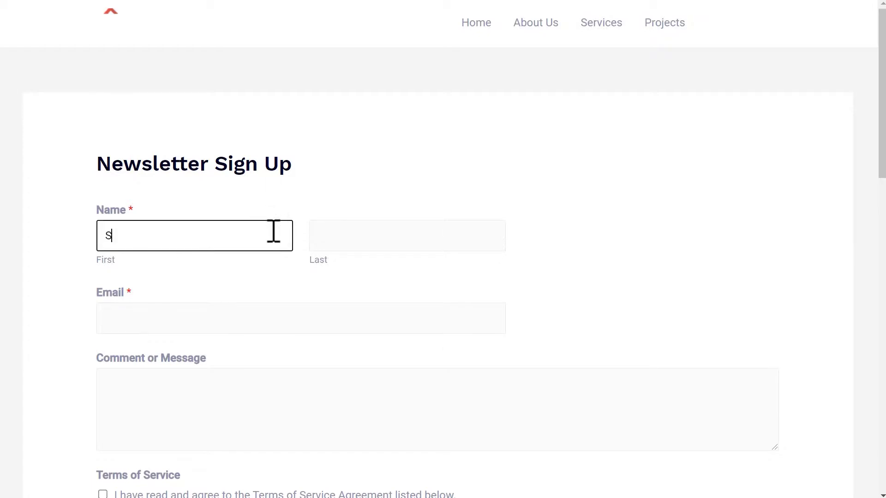
key("Tab")
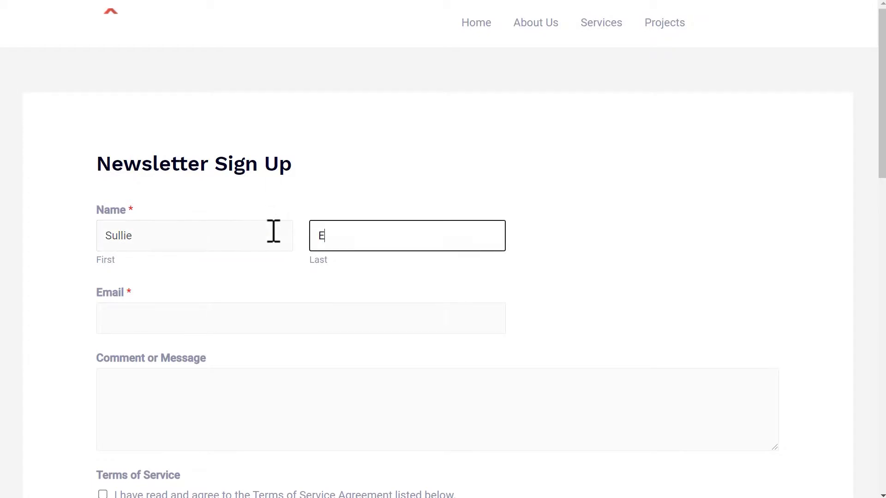
key("Tab")
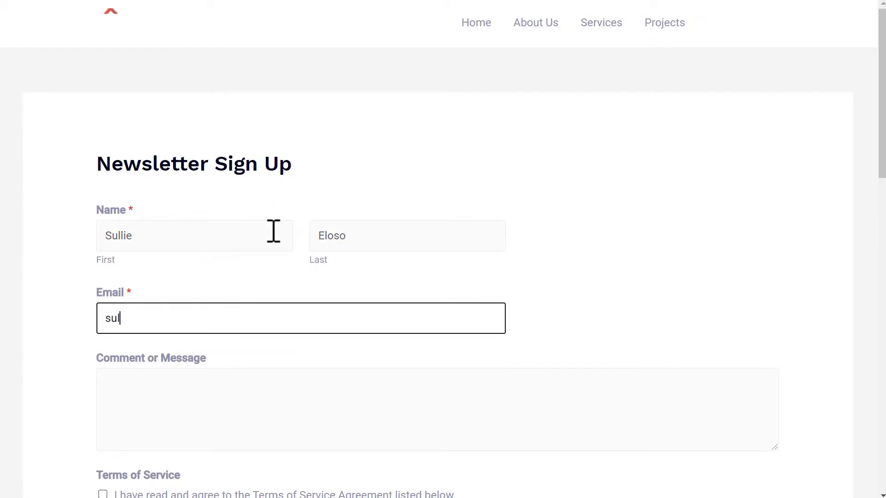
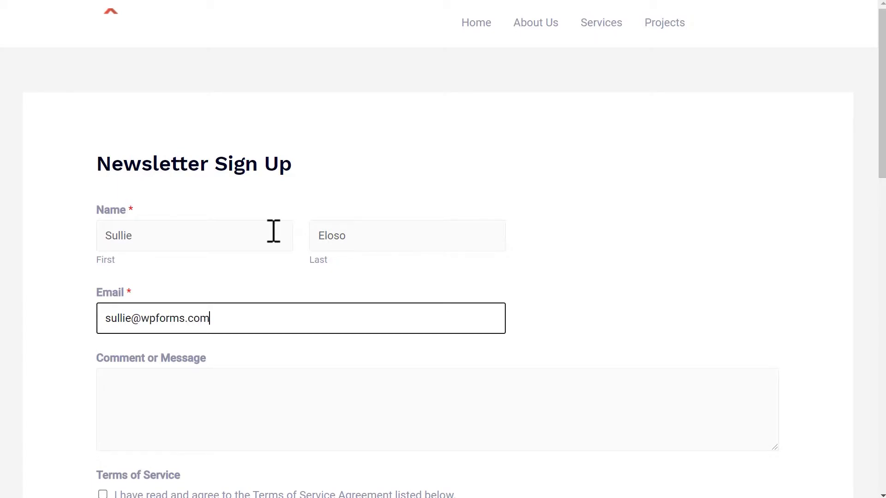
key("Tab")
type("H")
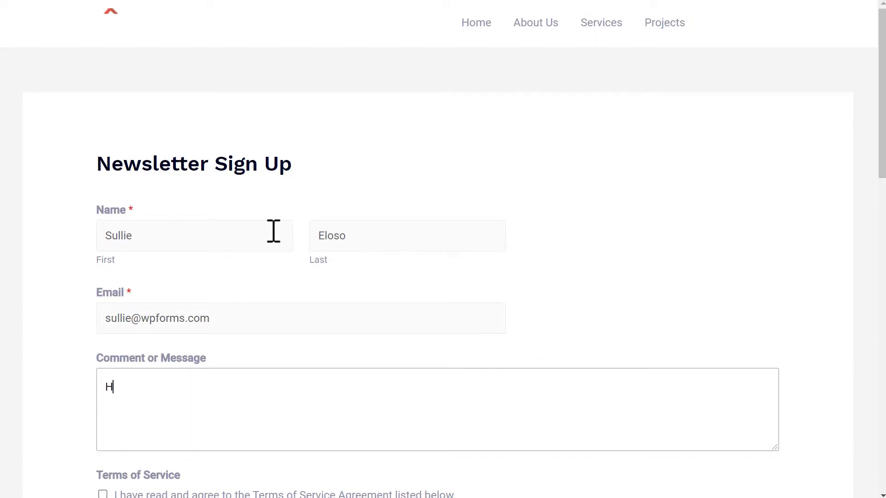
type("ello! :)")
Step: Tick the Terms of Service checkbox and submit the newsletter form
left_click_drag(881, 149, 883, 229)
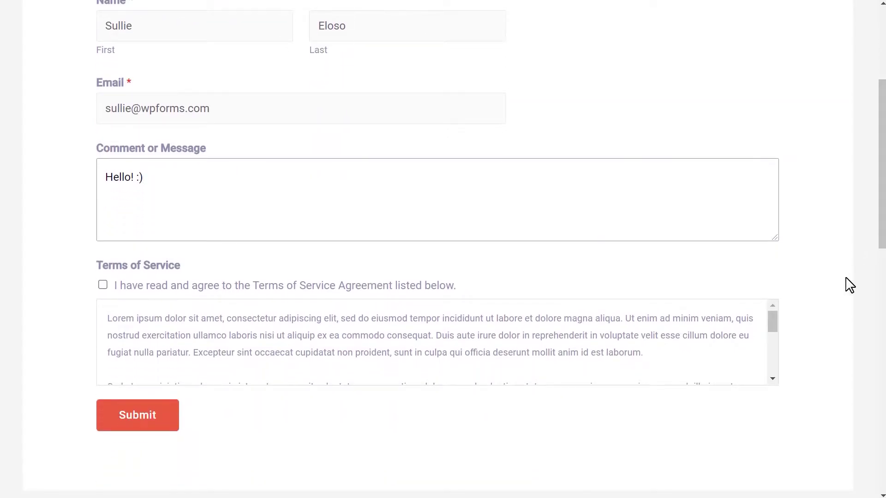
left_click_drag(774, 318, 766, 370)
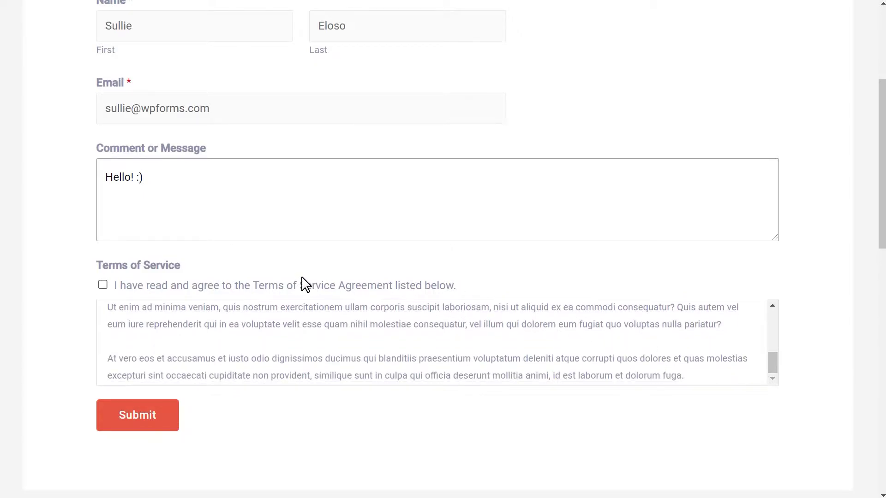
left_click(102, 283)
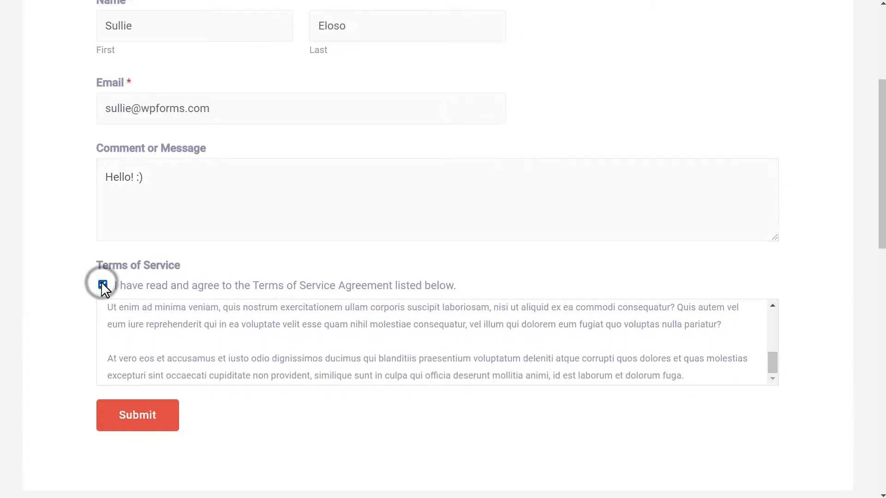
left_click(110, 421)
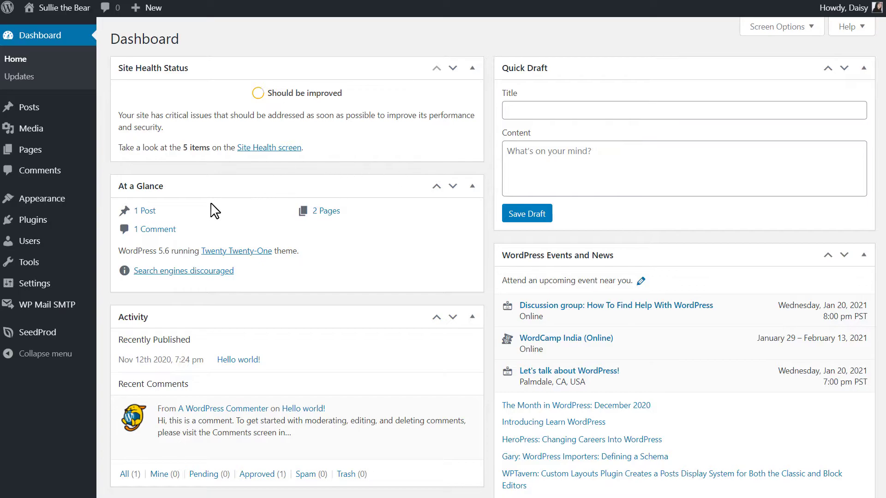
Step: Upload wpforms.zip as a new plugin, install it and activate WPForms
left_click(62, 226)
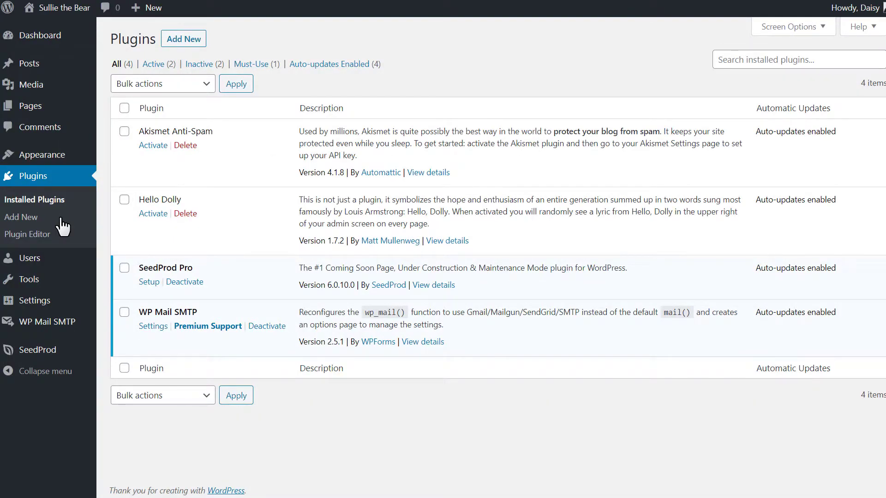
left_click(199, 40)
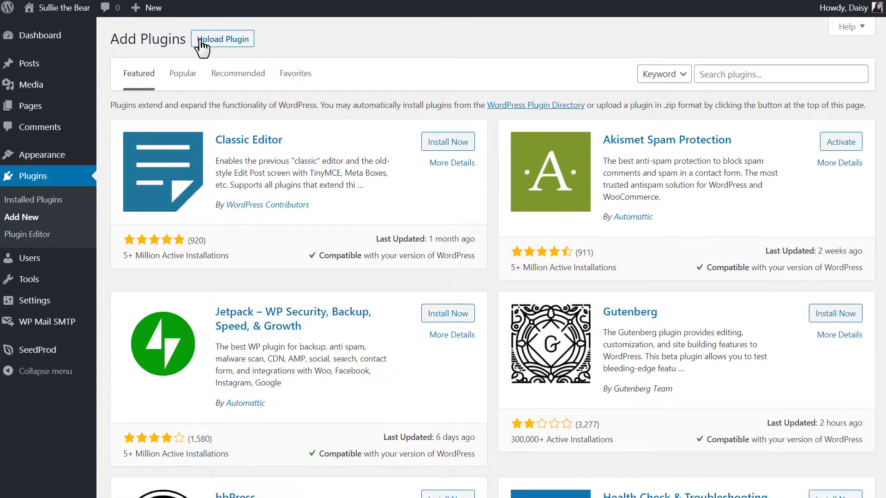
left_click(201, 40)
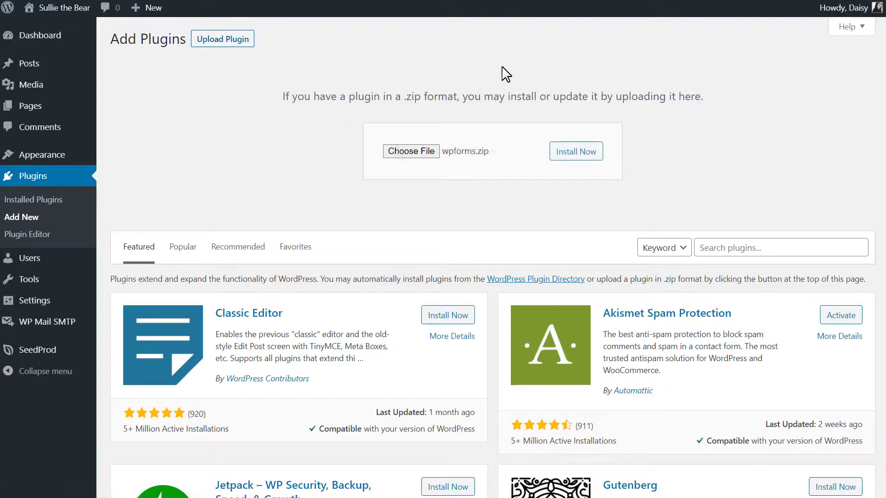
left_click(592, 154)
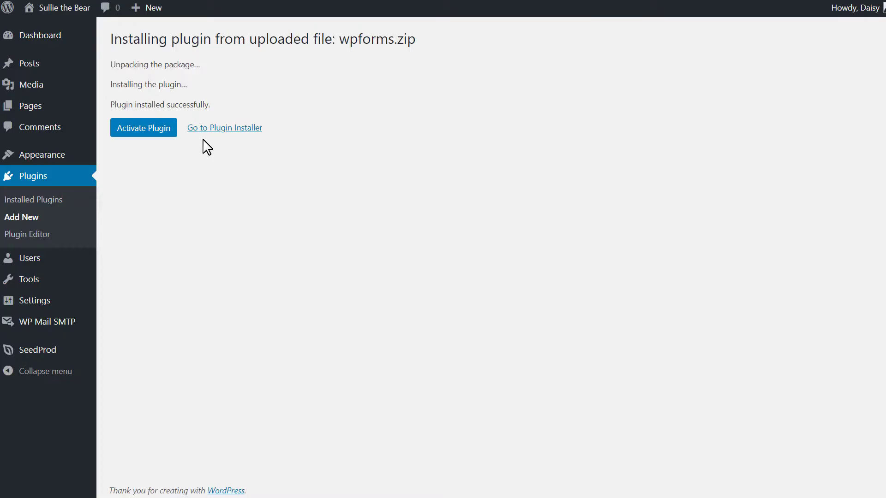
left_click(165, 136)
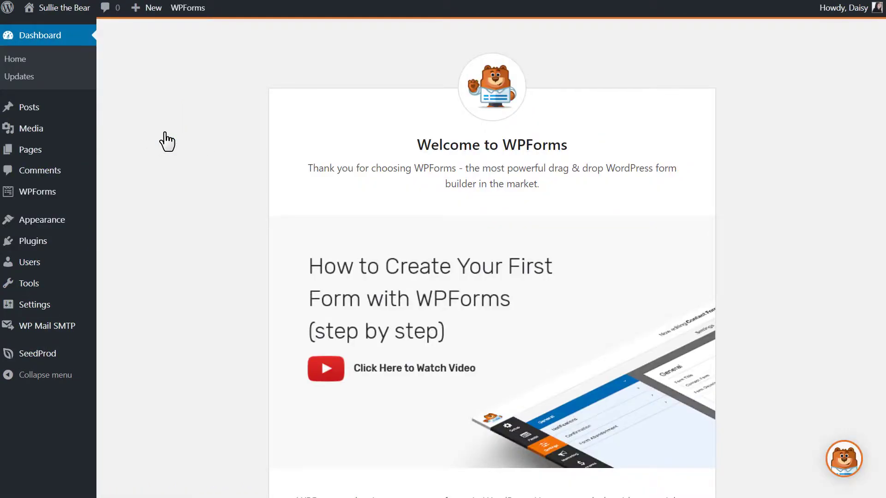
Step: Check the license in WPForms Settings, then start adding a new form
mouse_move(55, 194)
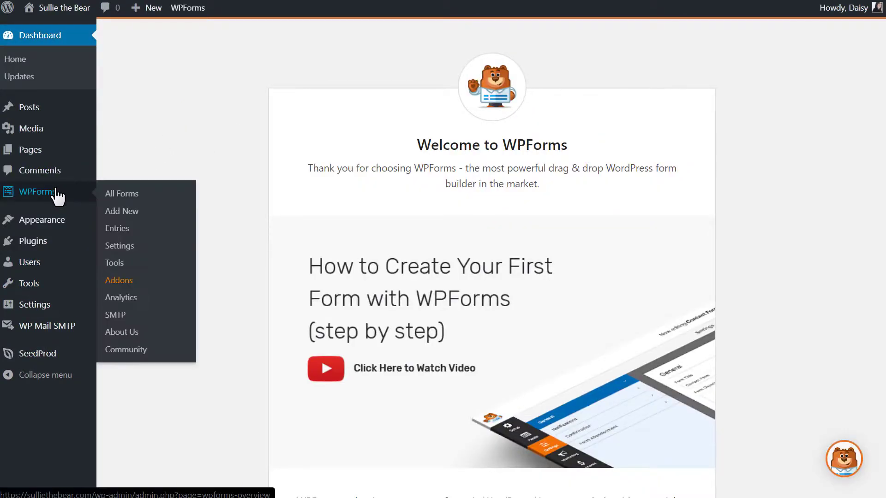
left_click(136, 248)
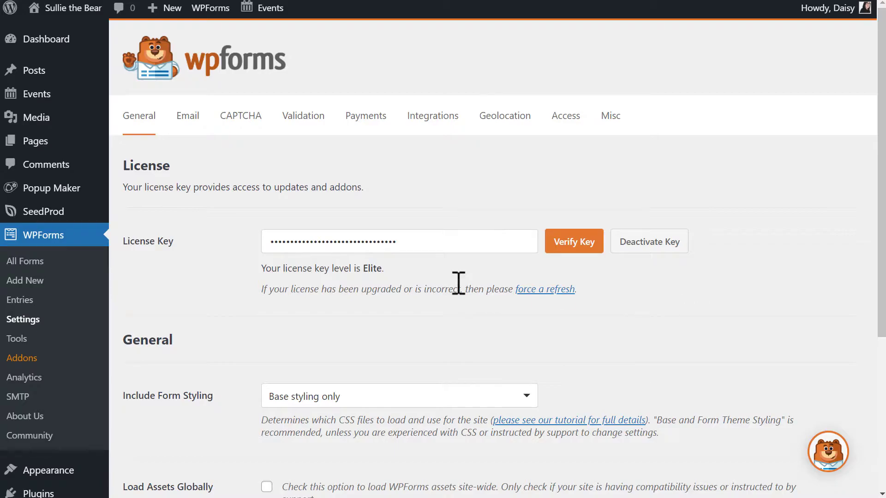
left_click(45, 277)
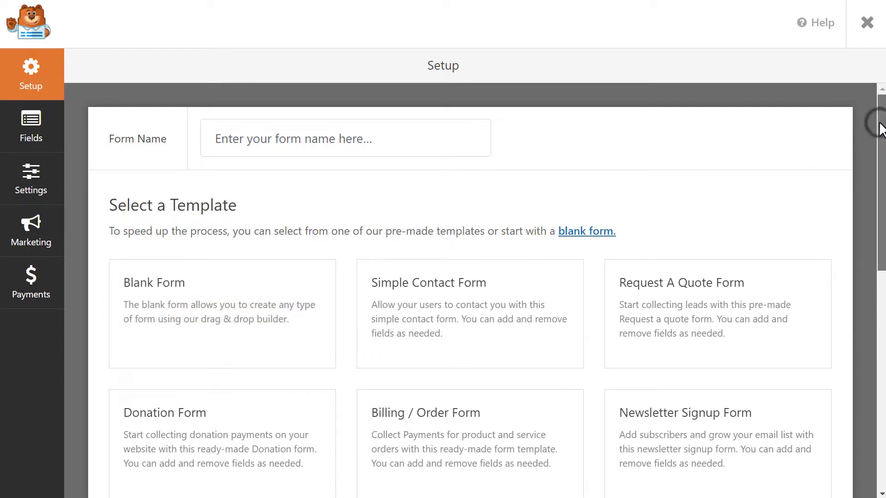
Step: Create a form from the Newsletter Signup Form template
left_click_drag(881, 123, 868, 179)
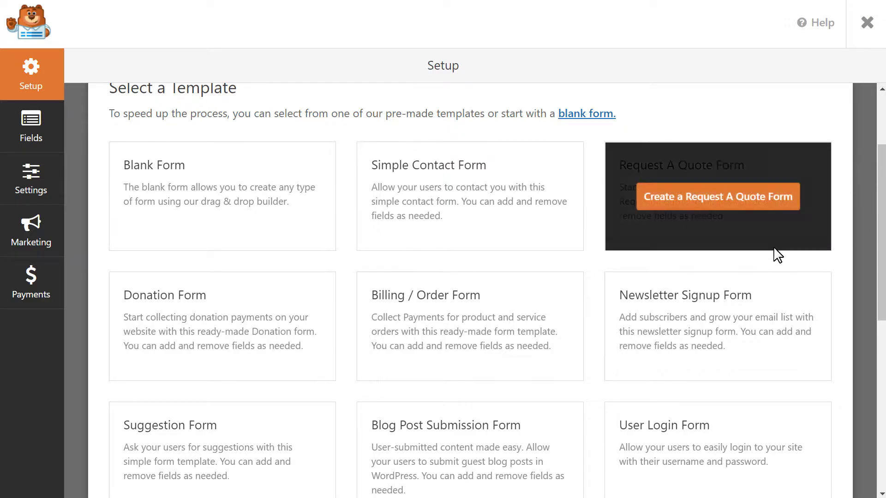
left_click(737, 323)
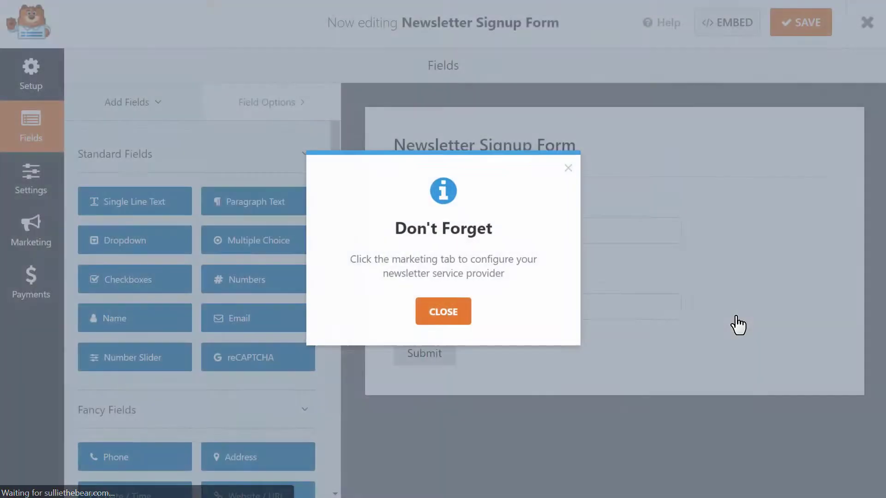
Step: Dismiss the reminder, add a Single Line Text field and move Name back to the top
left_click(430, 308)
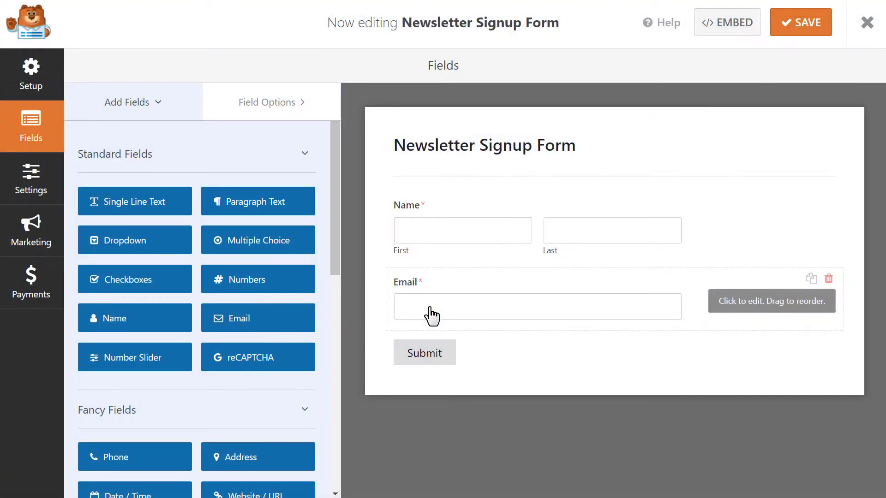
left_click_drag(170, 203, 471, 198)
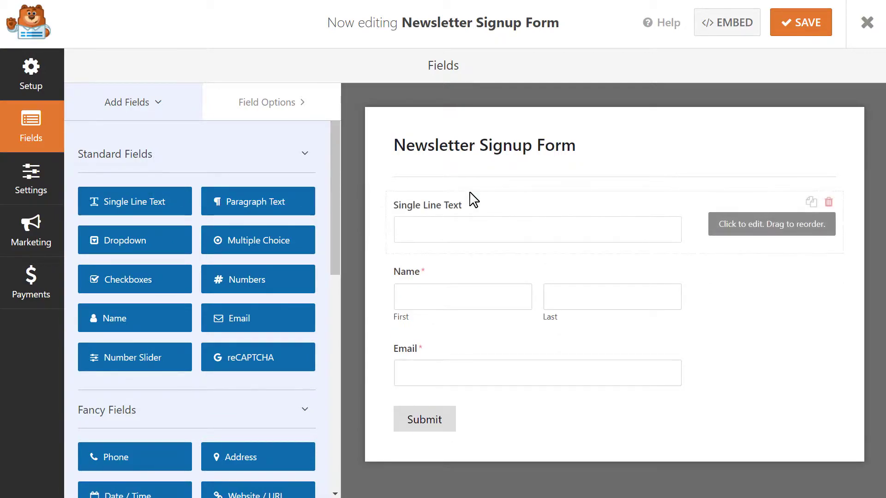
left_click(505, 270)
left_click_drag(506, 300, 526, 194)
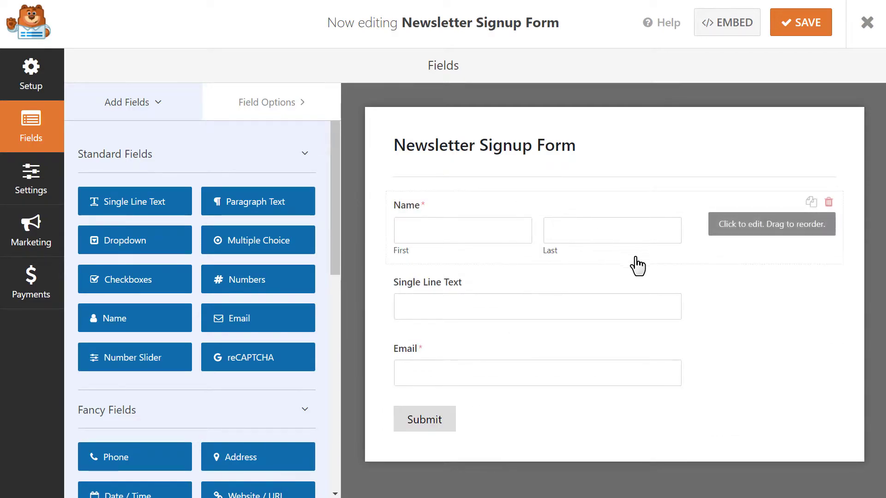
Step: Delete the Single Line Text field, leaving only Name and Email
mouse_move(714, 290)
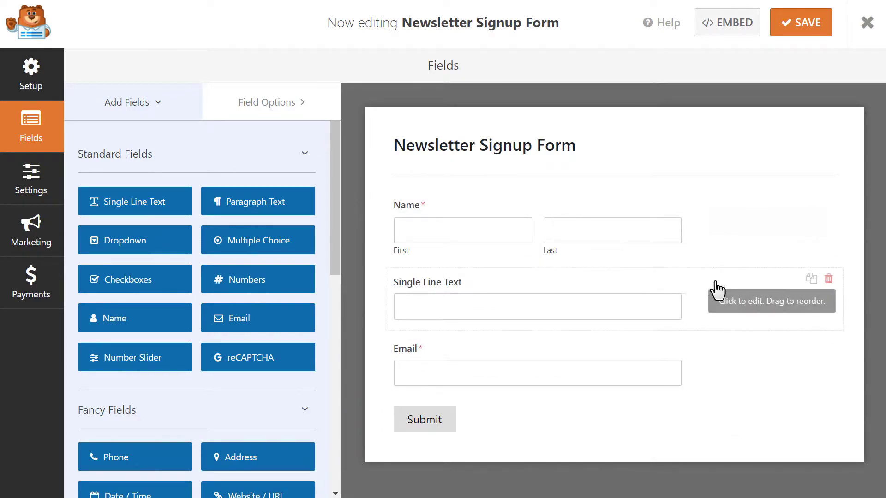
left_click(824, 279)
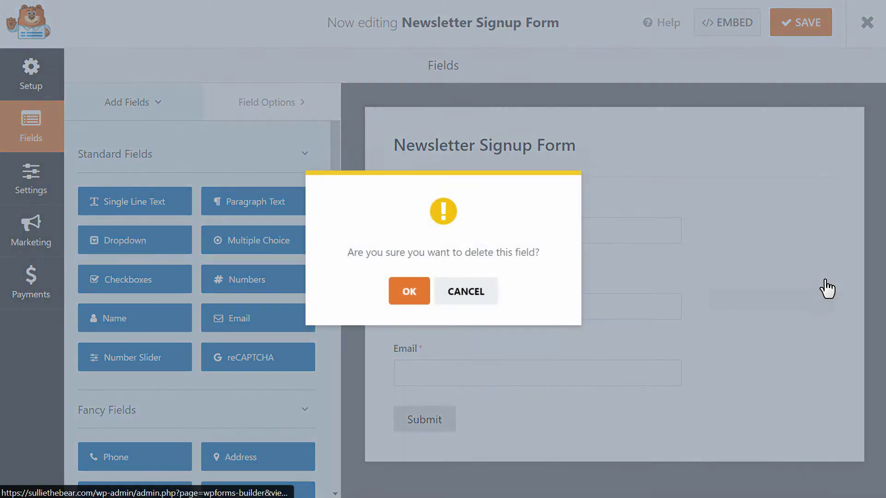
left_click(412, 286)
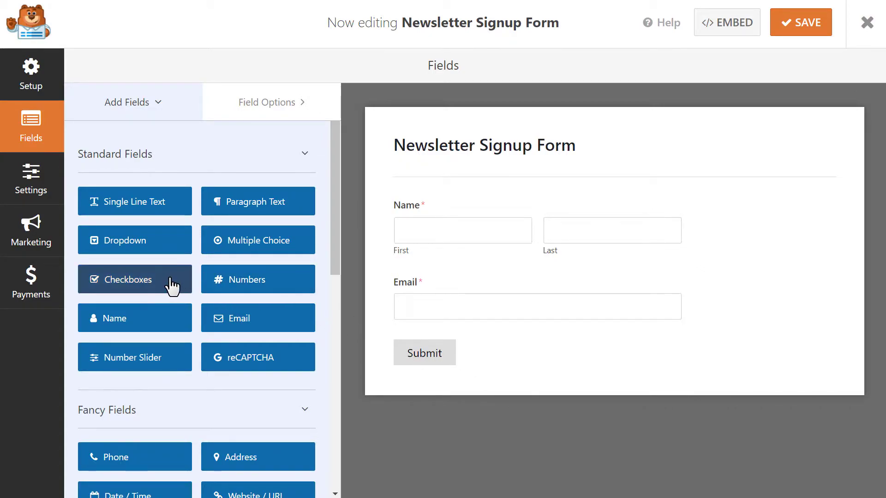
Step: Add a Checkboxes field below Email labelled 'Terms of Service' with only First Choice kept
left_click_drag(172, 287, 511, 349)
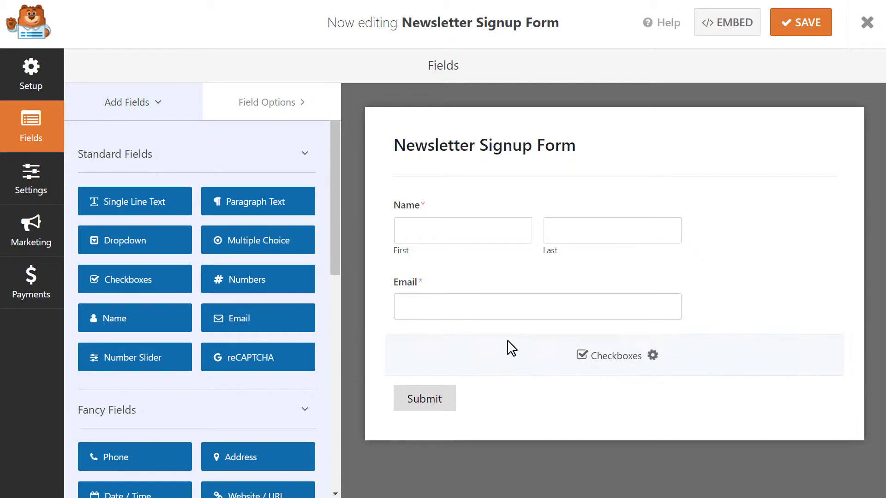
left_click(511, 349)
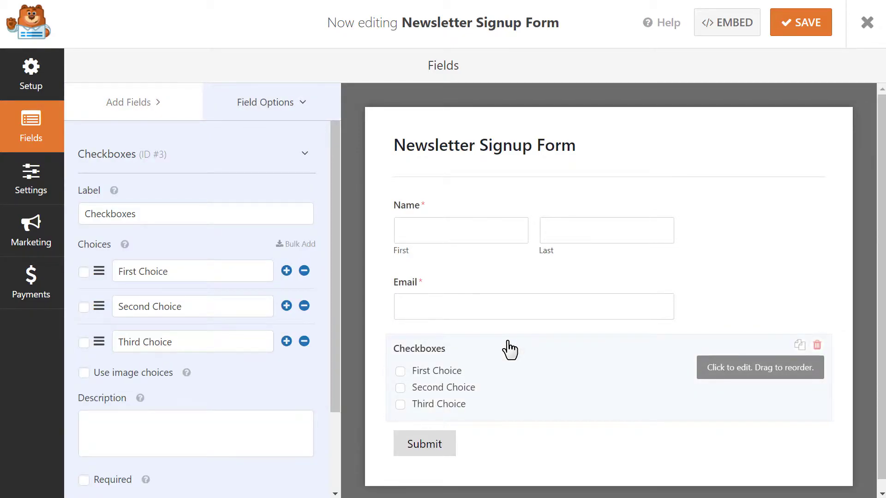
double_click(257, 217)
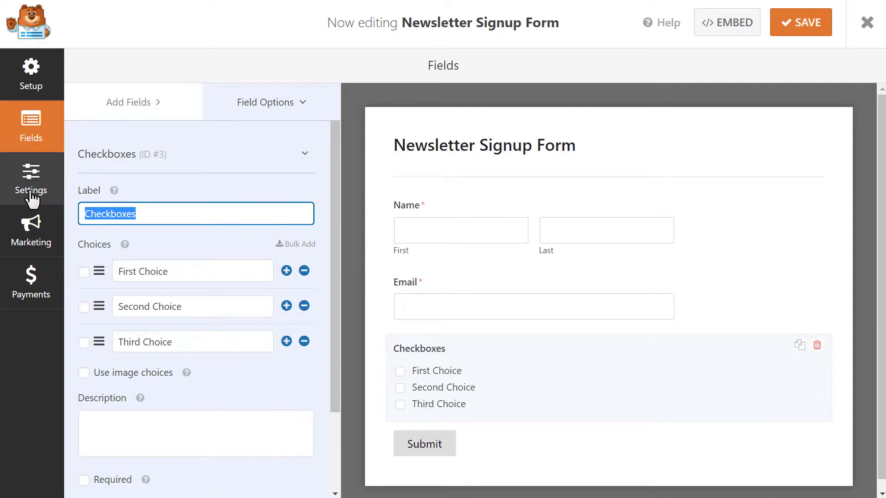
type("Terms of Serv")
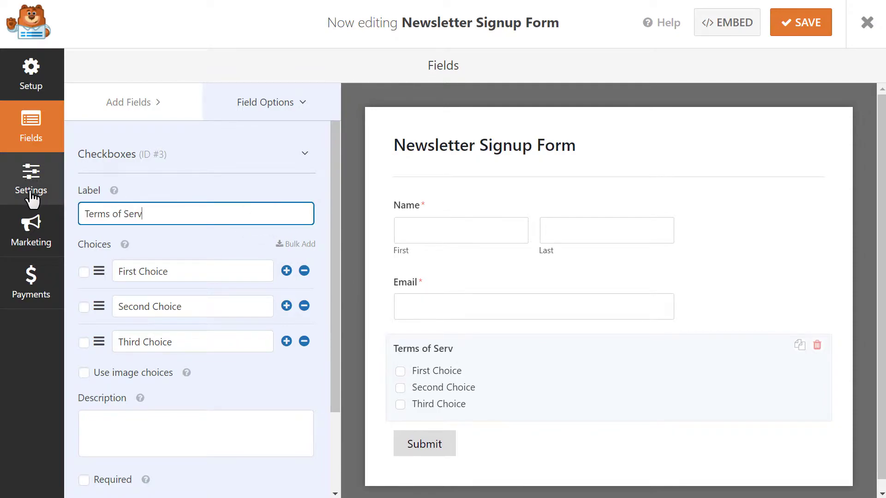
type("ice")
left_click(304, 306)
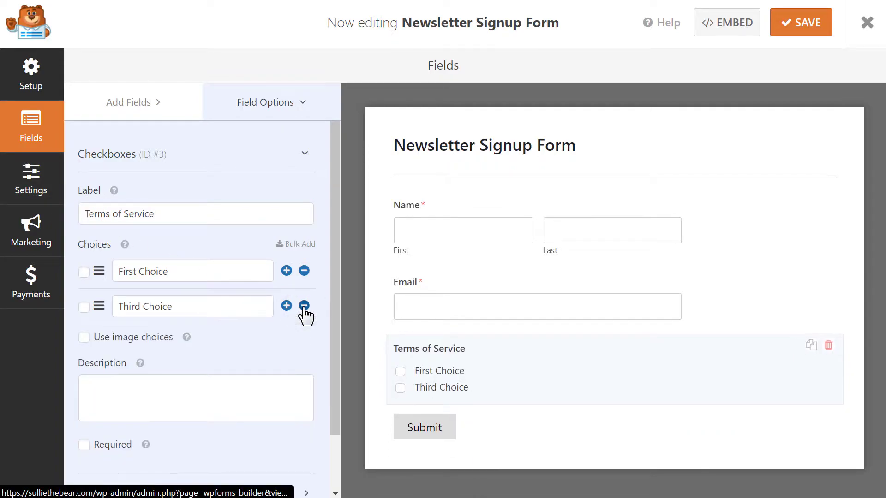
left_click(304, 306)
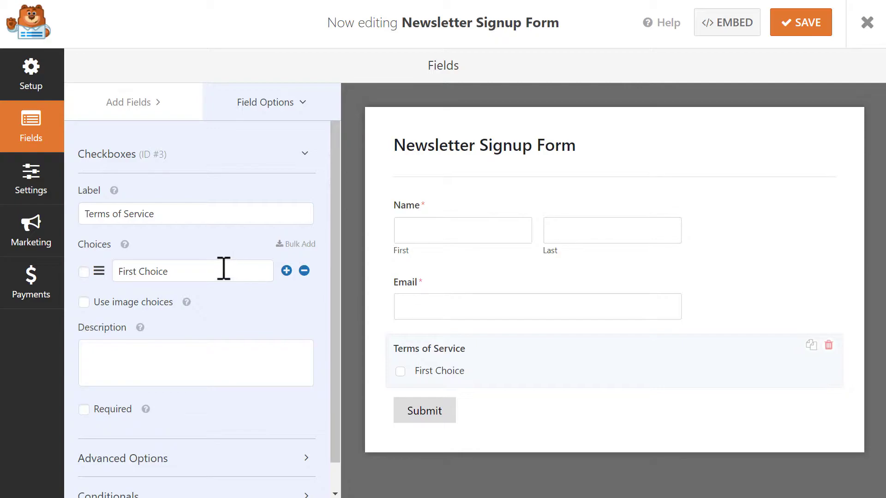
Step: Replace the First Choice text with the pasted Terms of Service agreement sentence
left_click_drag(218, 269, 116, 270)
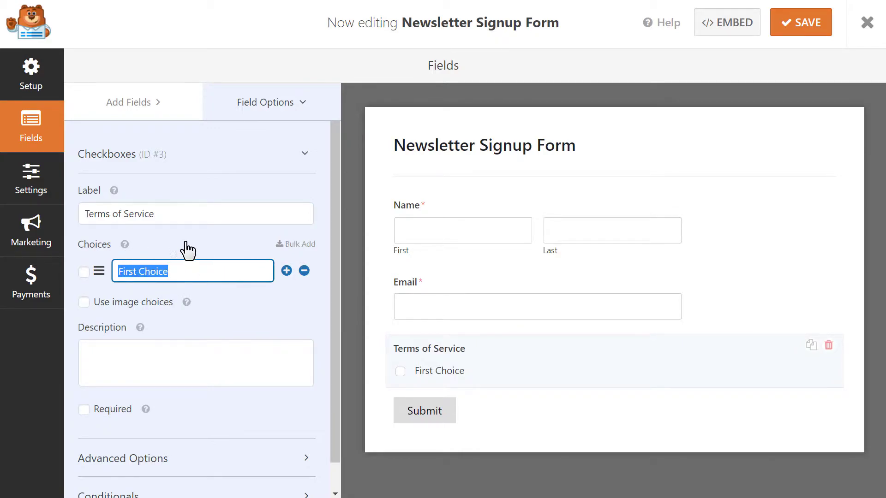
key("ctrl+v")
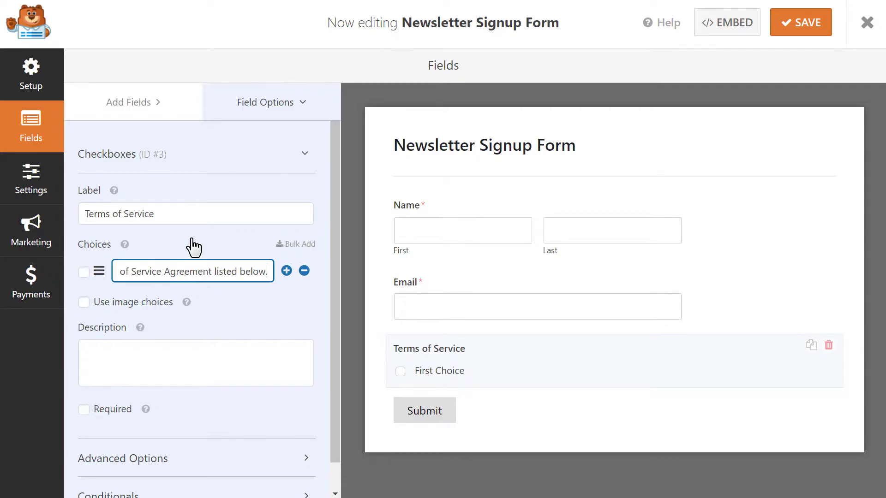
left_click(245, 304)
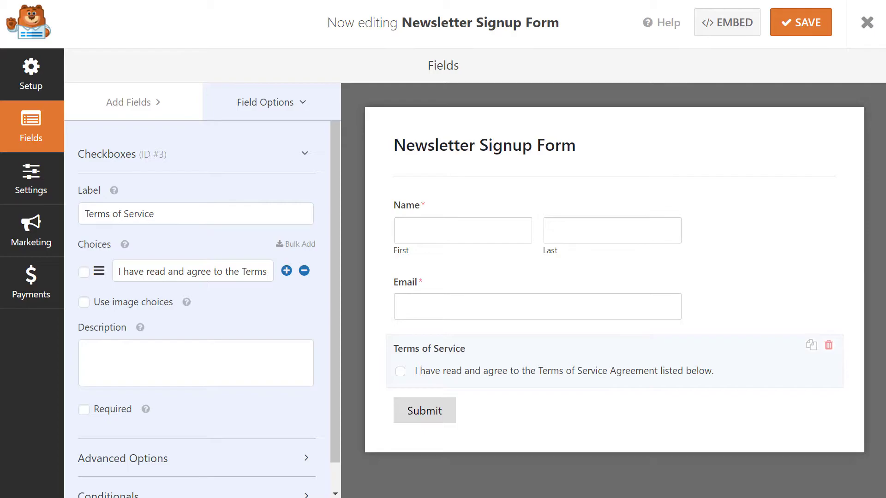
Step: Paste the Lorem ipsum terms paragraph into the field's Description
left_click(231, 364)
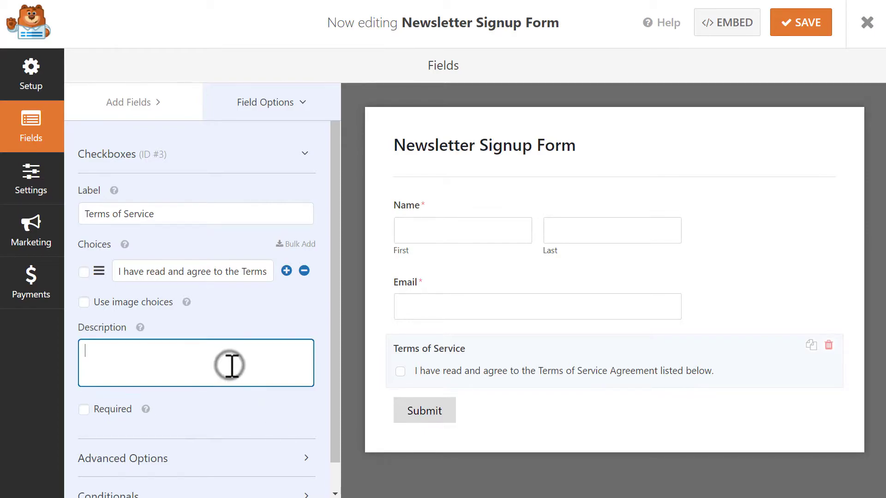
type("Lorem ipsum dolor sit amet, consectetur adipiscing elit, sed do eiusmod tempor incididunt ut labore et dolore magna aliqua. Ut enim ad minim veniam, quis nostrud exercitation ullamco laboris nisi ut aliquip ex ea commodo consequat. Duis aute irure dolor in reprehenderit in voluptate velit esse cillum dolore eu fugiat nulla pariatur. Excepteur sint occaecat cupidatat non proident, sunt in culpa qui officia deserunt mollit anim id est laborum.")
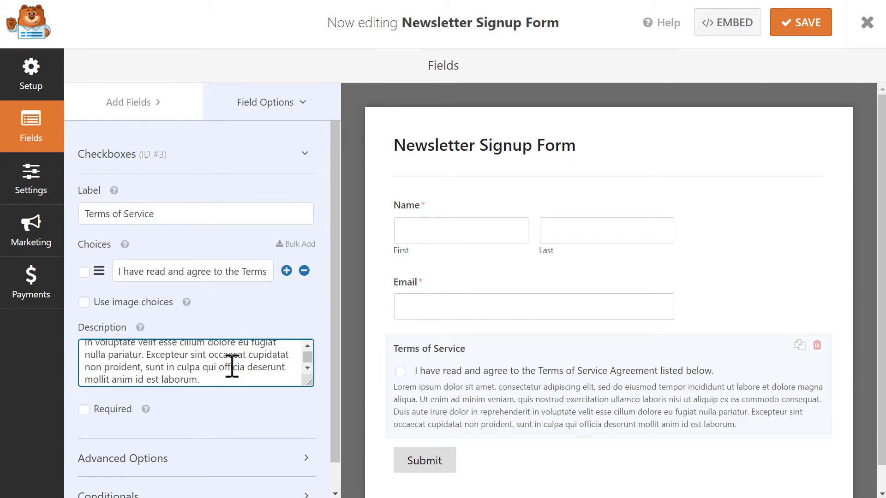
left_click_drag(330, 404, 329, 437)
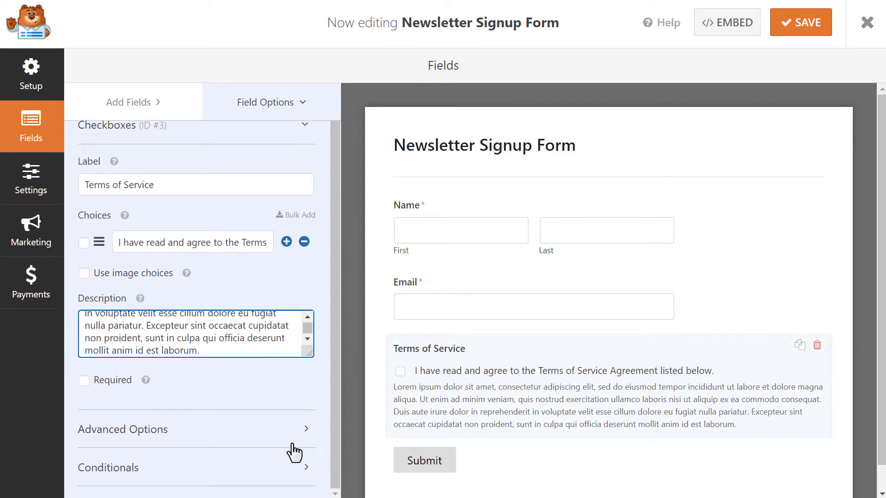
Step: Turn on Enable Disclaimer / Terms of Service Display in Advanced Options and save the form
left_click(212, 427)
left_click_drag(333, 266, 323, 404)
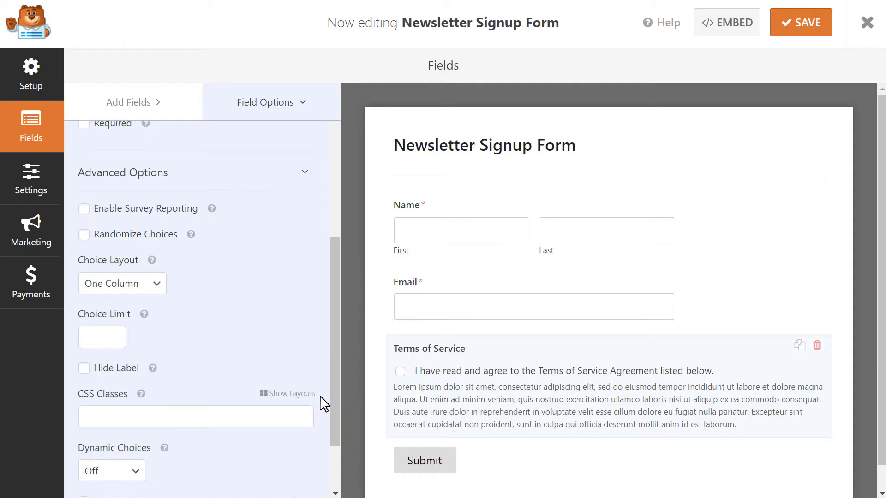
left_click(84, 369)
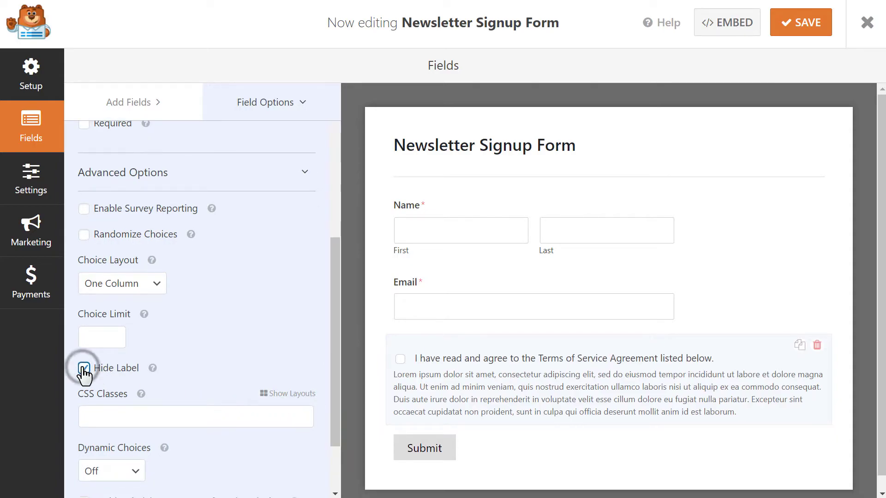
left_click(84, 369)
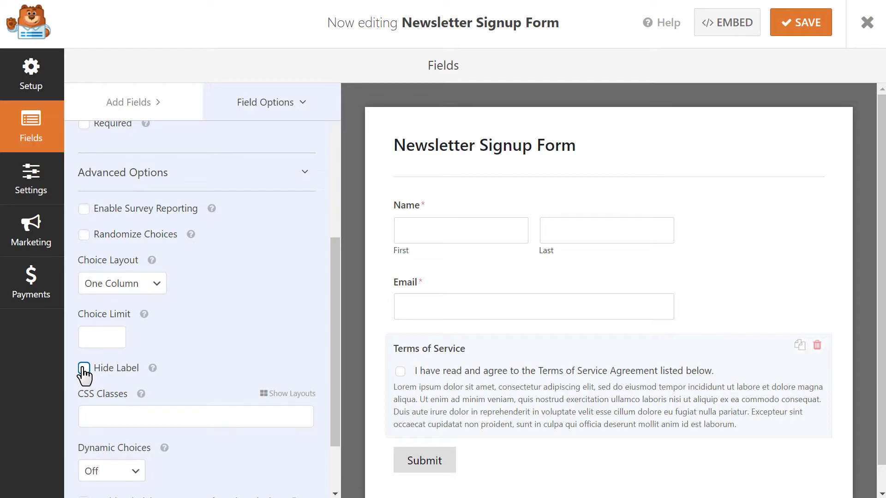
left_click_drag(332, 326, 336, 405)
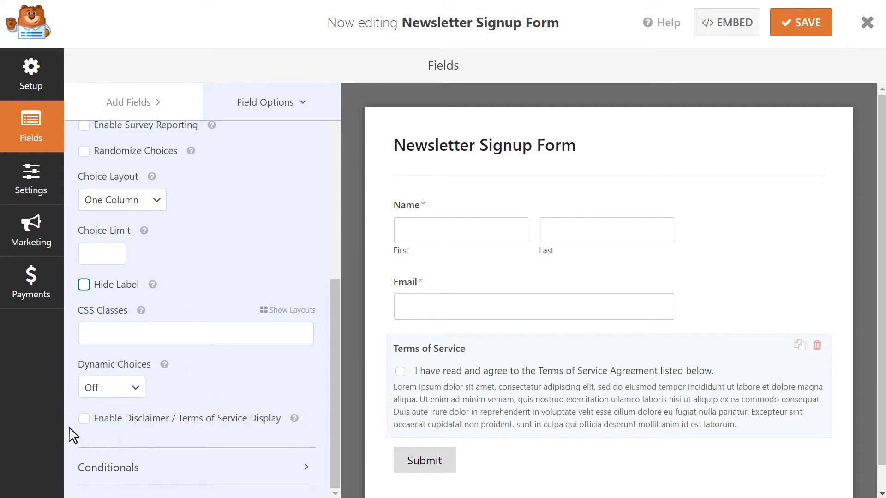
left_click(84, 419)
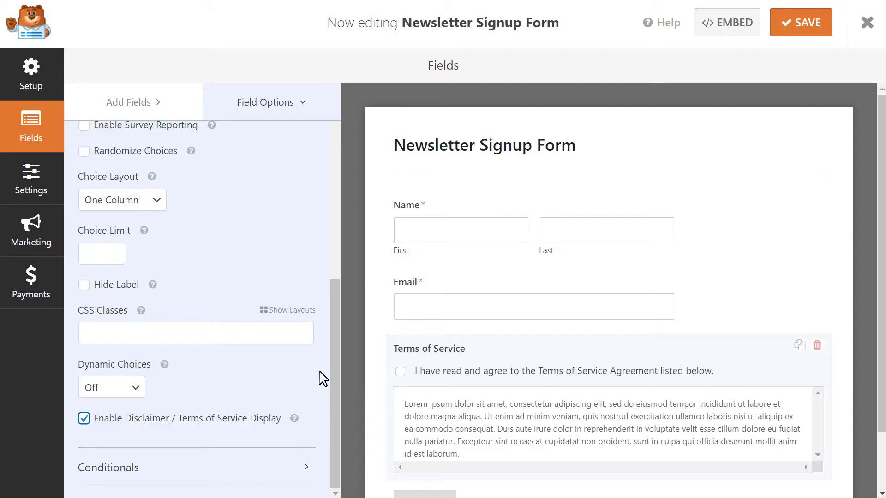
left_click(795, 32)
Step: Add the Email field tag to the Default Notification's Send To address, comma-separated after {admin_email}
left_click(31, 189)
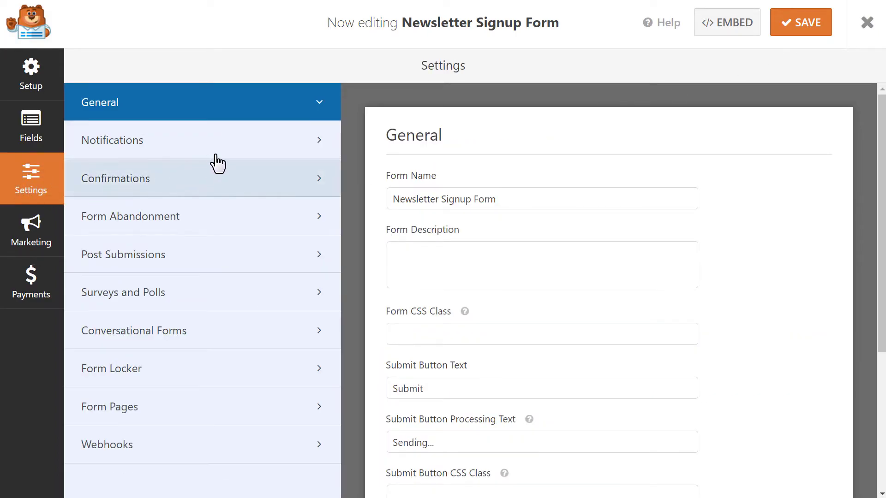
left_click(243, 143)
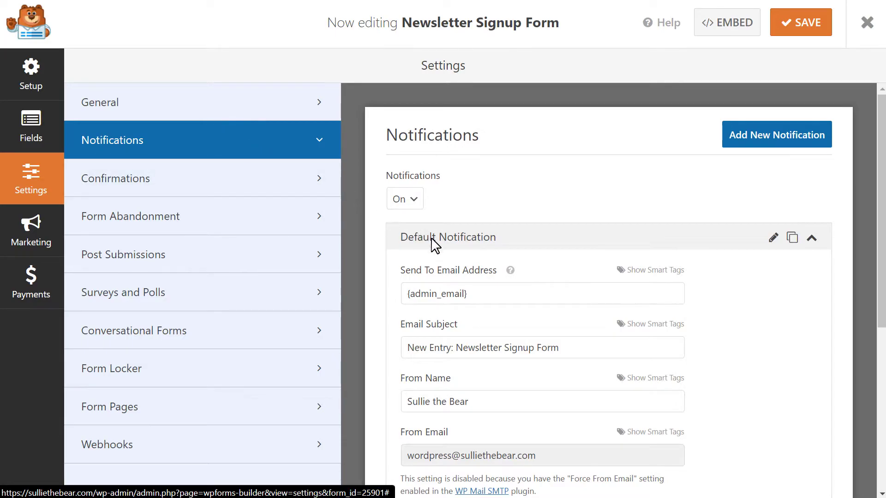
left_click(517, 299)
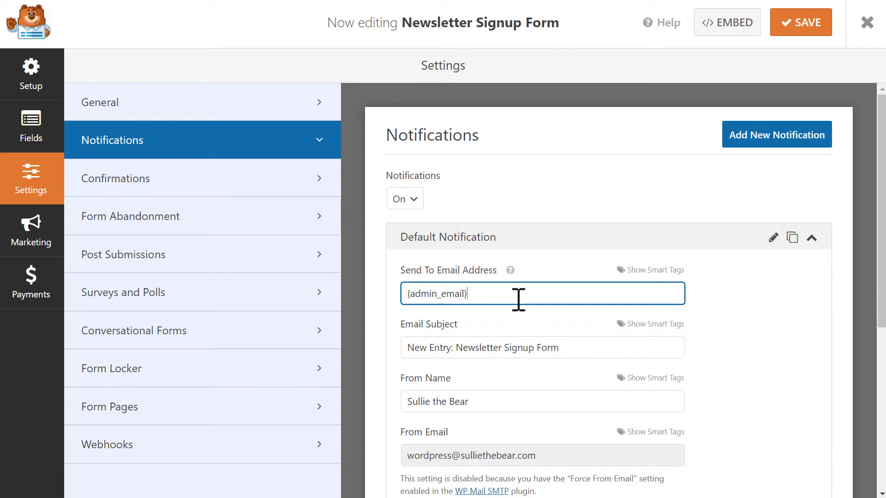
left_click(677, 271)
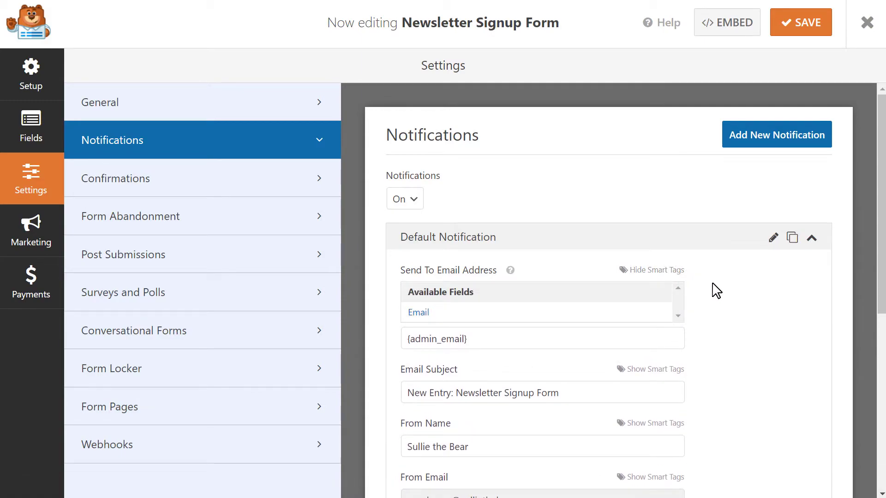
left_click(616, 312)
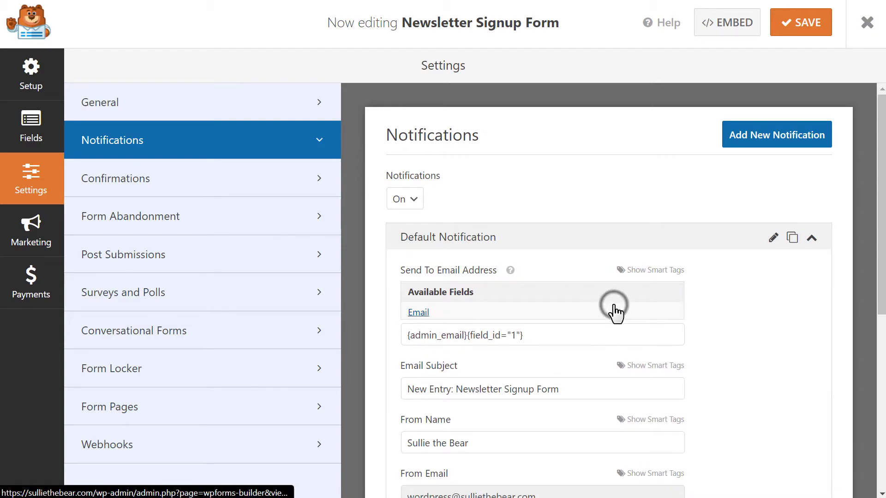
left_click_drag(587, 294, 471, 311)
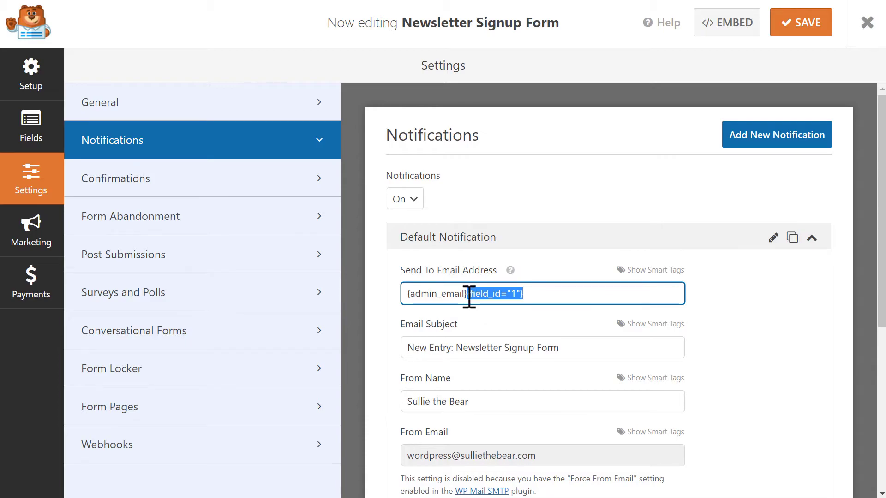
left_click(467, 298)
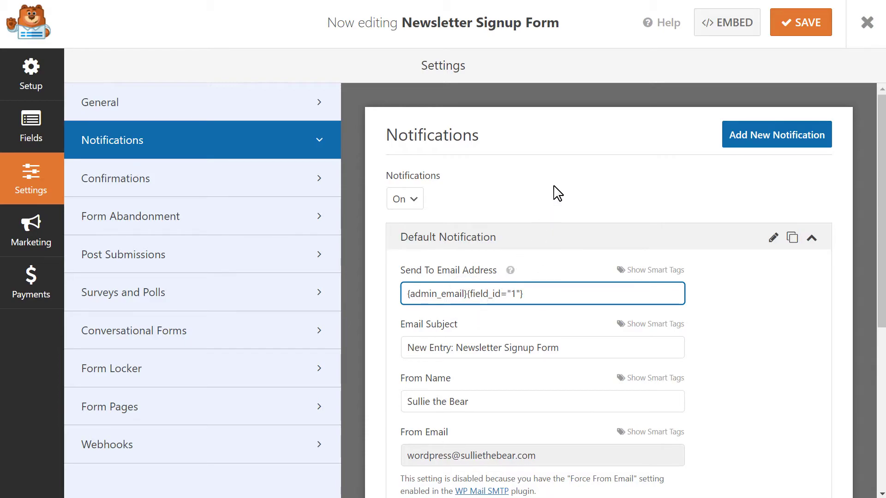
type(",")
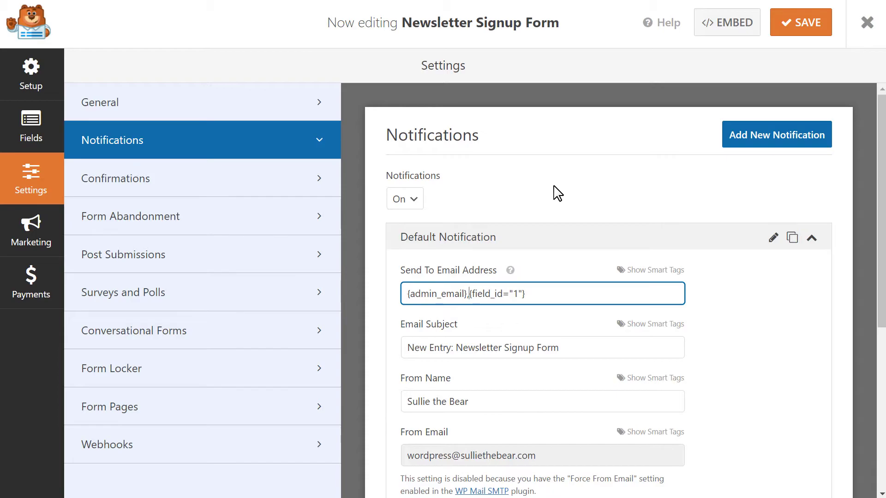
left_click(586, 347)
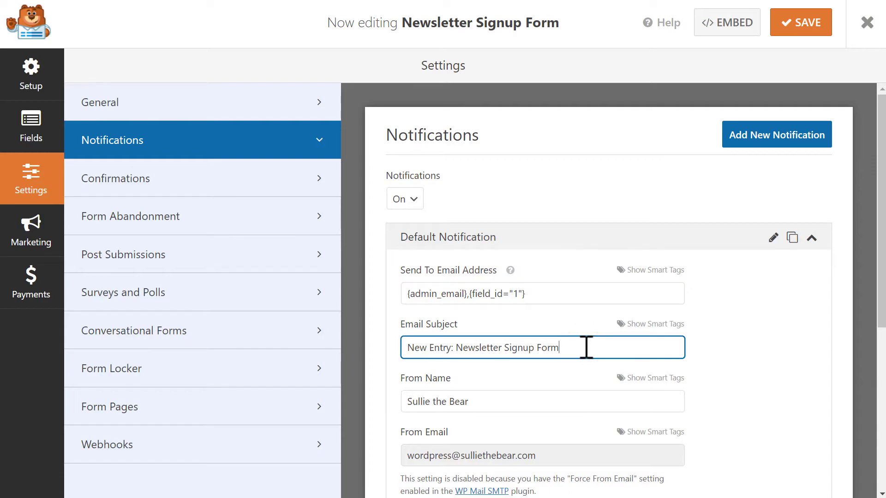
left_click(577, 401)
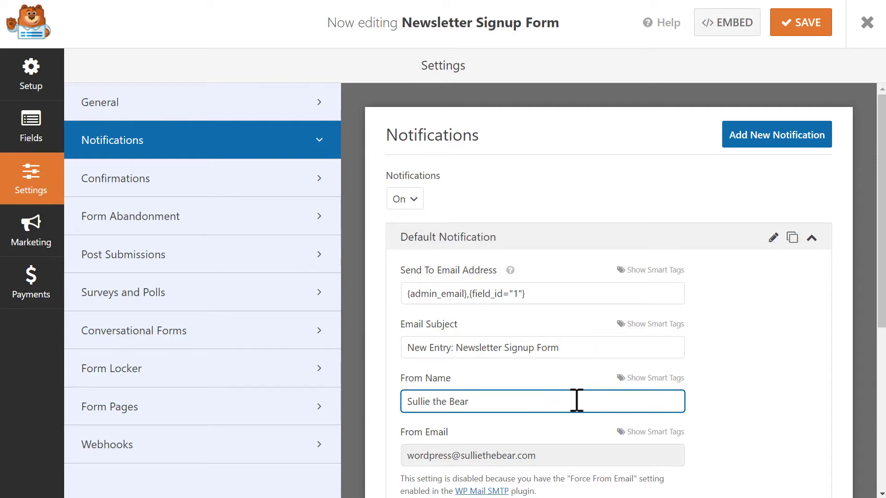
scroll(879, 265, "down", 5)
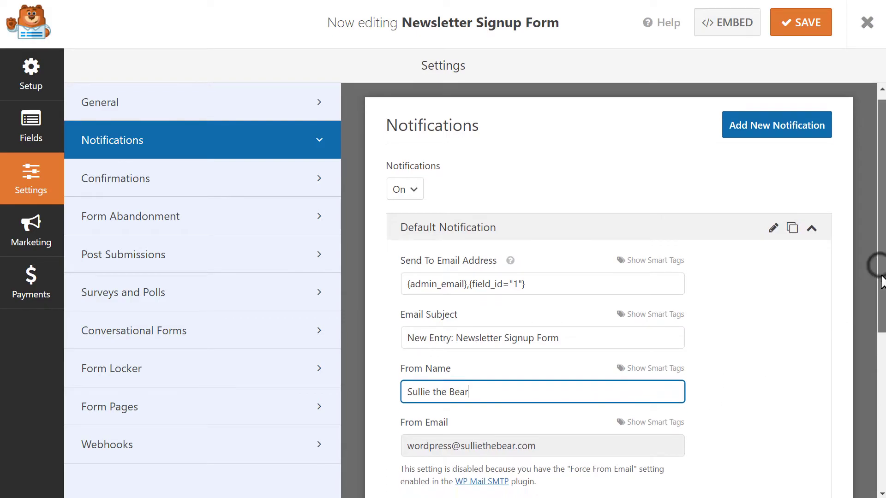
scroll(833, 407, "down", 1)
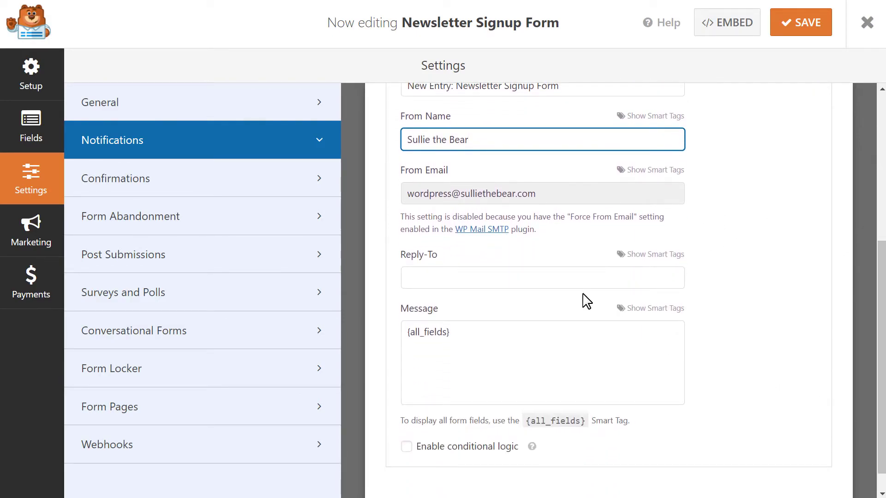
left_click(569, 279)
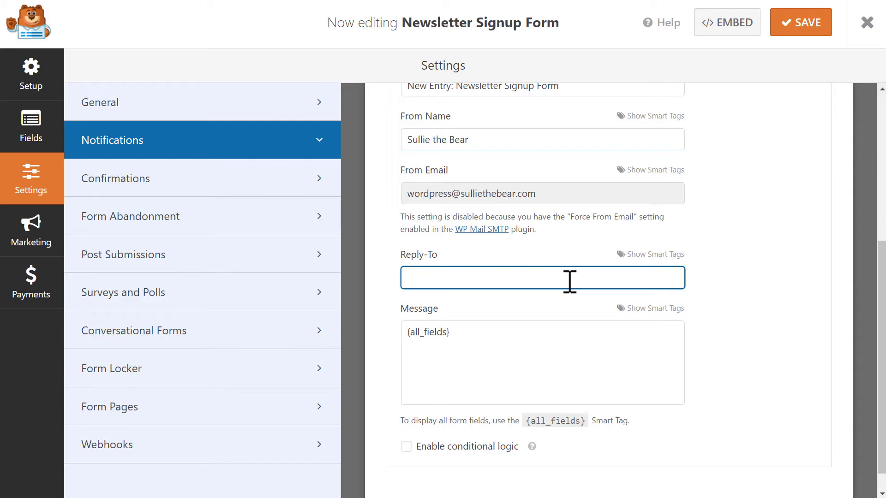
left_click(563, 345)
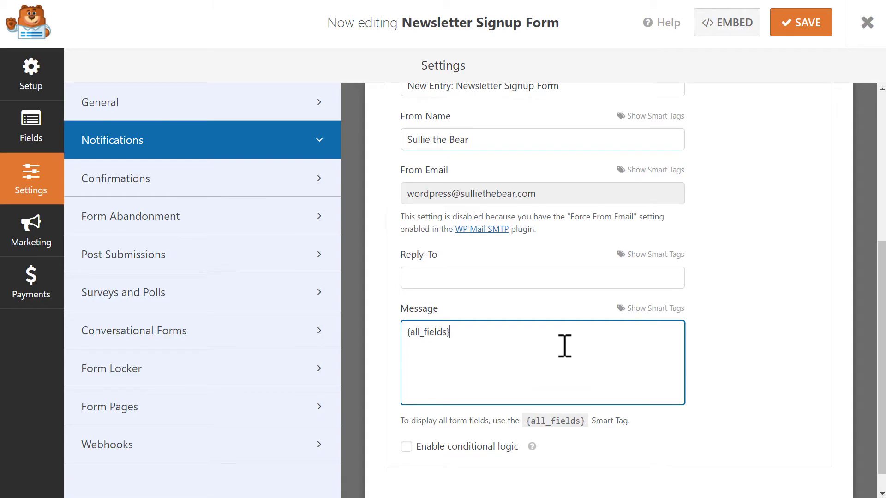
left_click_drag(563, 346, 405, 340)
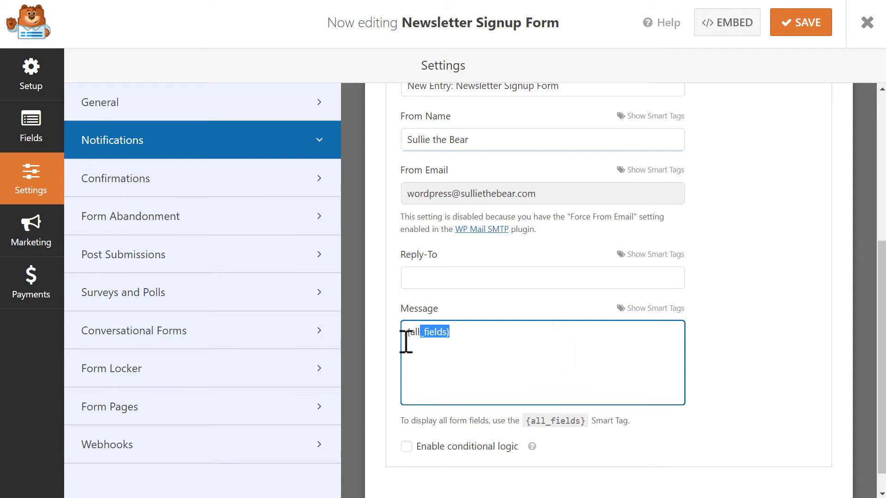
left_click(387, 342)
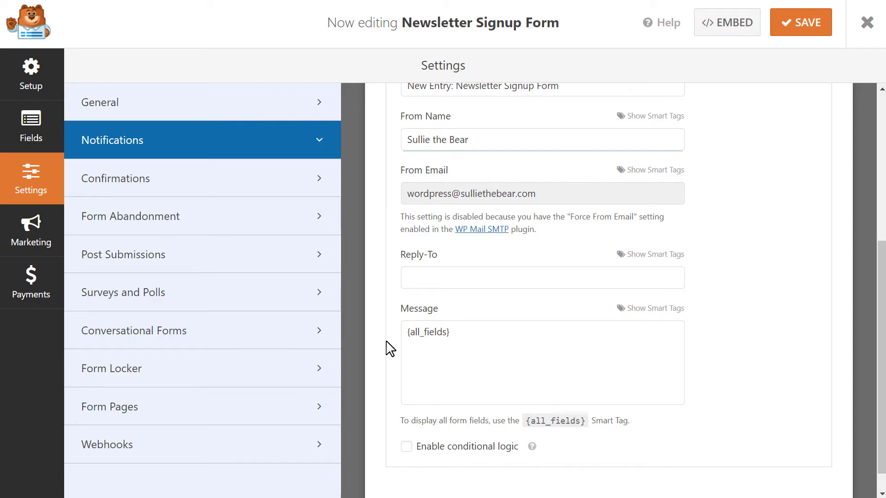
Step: In Confirmations, try Show Page with the Thank You page as the confirmation
left_click(283, 184)
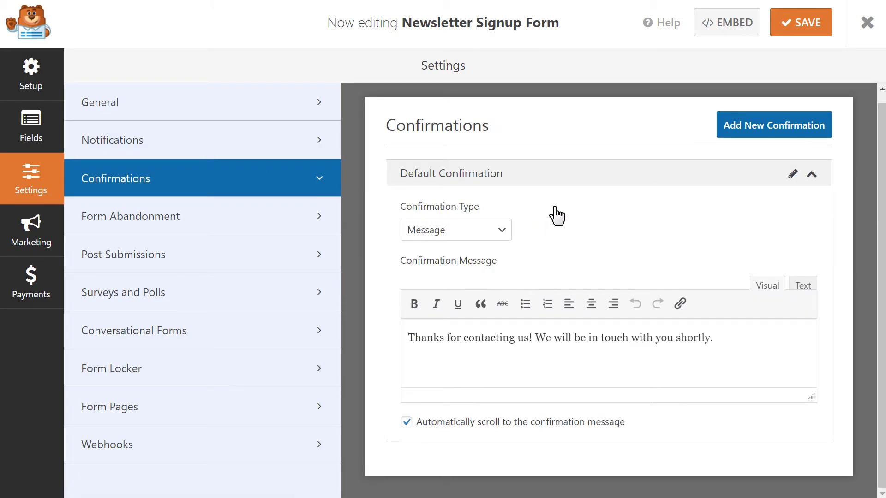
left_click(507, 231)
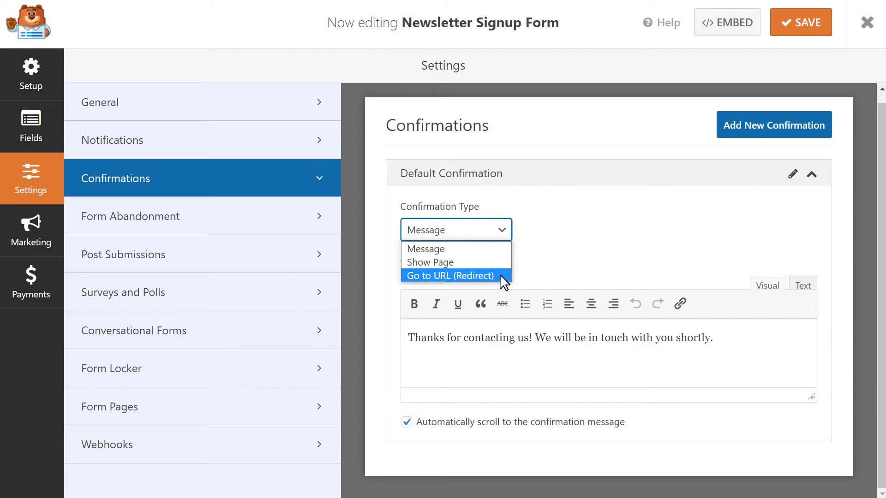
left_click(495, 250)
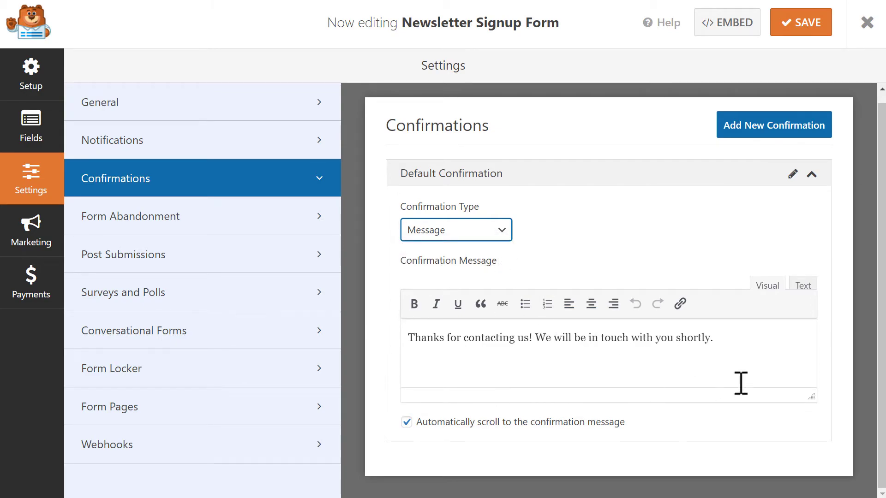
left_click(741, 356)
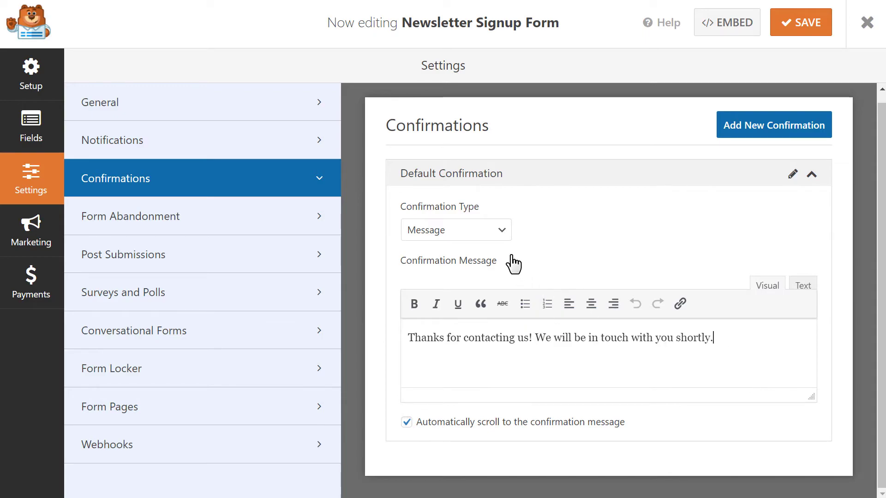
left_click(498, 229)
left_click(484, 259)
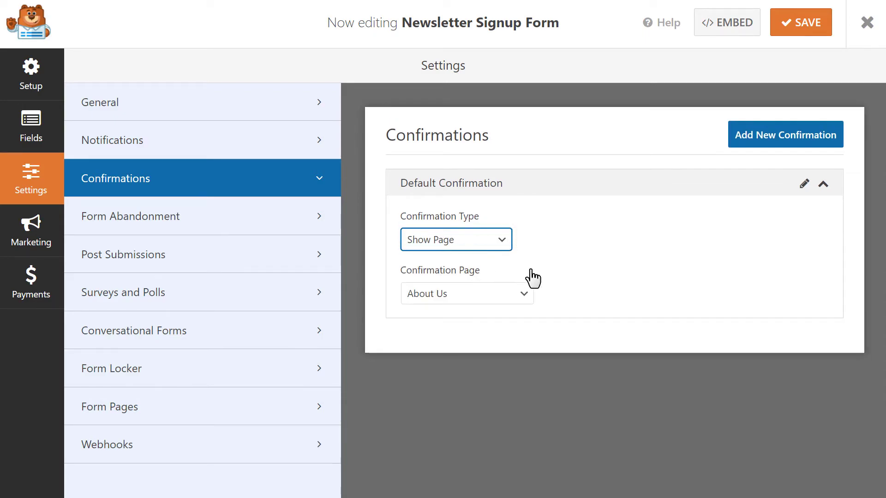
left_click(530, 293)
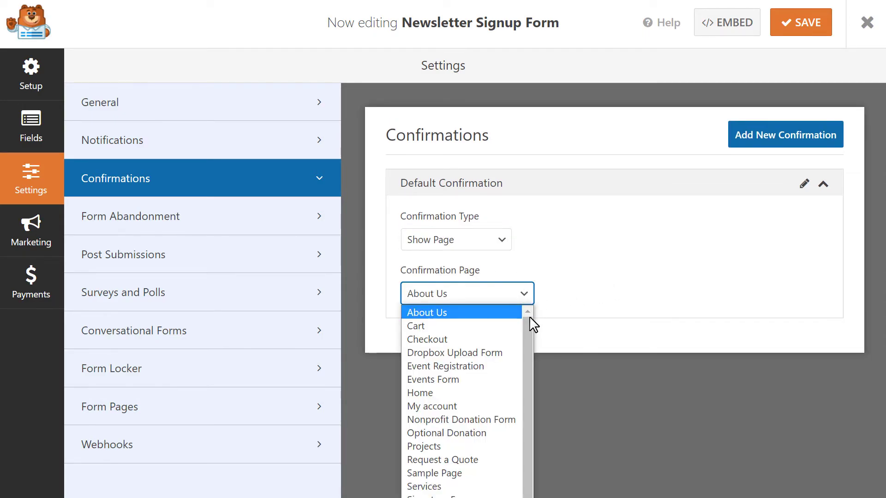
scroll(528, 327, "down", 1)
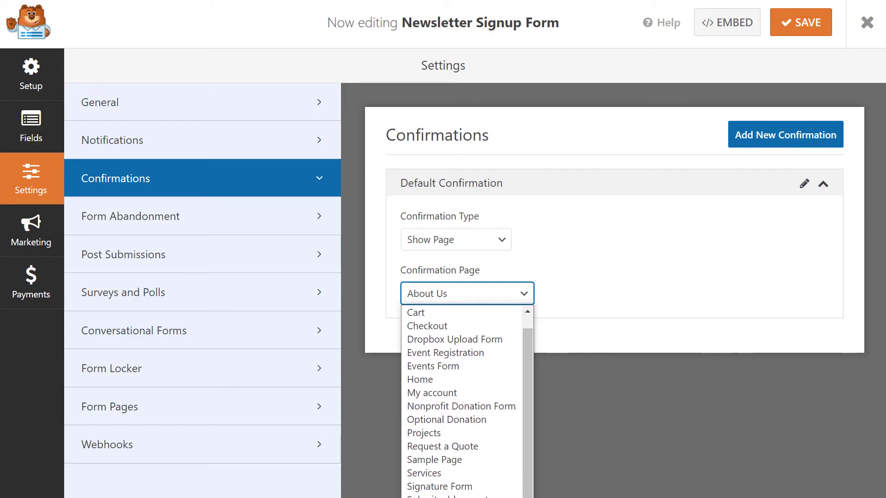
left_click(443, 496)
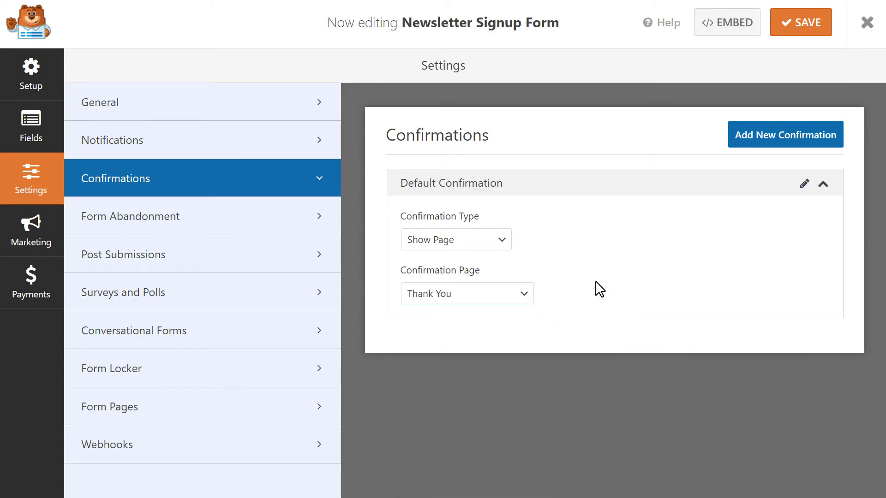
Step: Try Go to URL (Redirect), then set the Confirmation Type back to Message
left_click(501, 244)
left_click(496, 288)
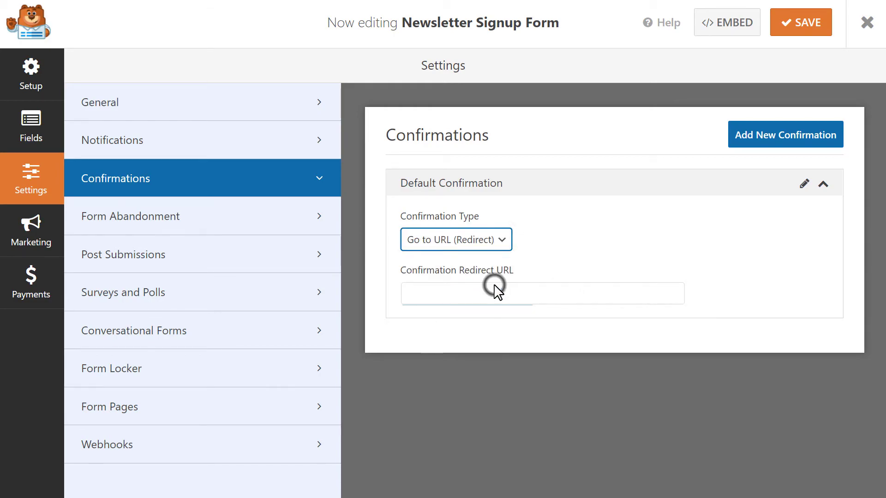
left_click(506, 294)
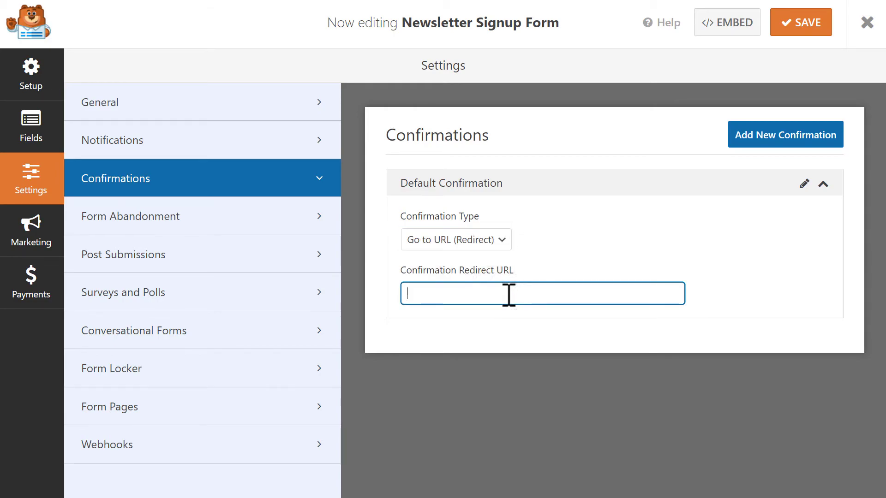
left_click(504, 242)
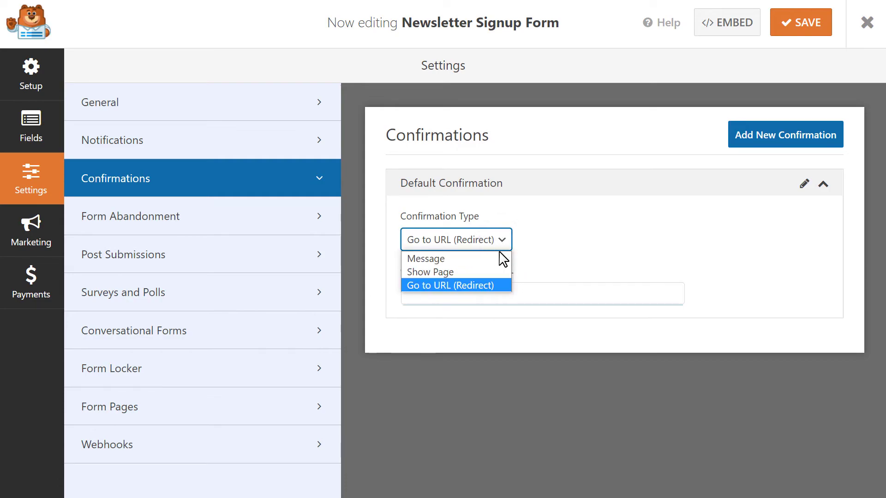
left_click(498, 260)
left_click(611, 248)
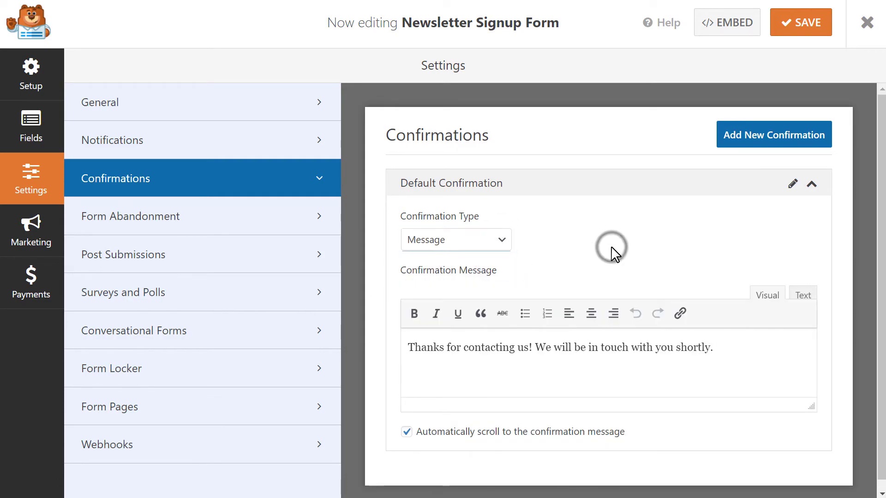
Step: Save the signup form, close the builder and start a new page titled 'Newsletter Sign Up'
left_click(801, 28)
left_click(867, 32)
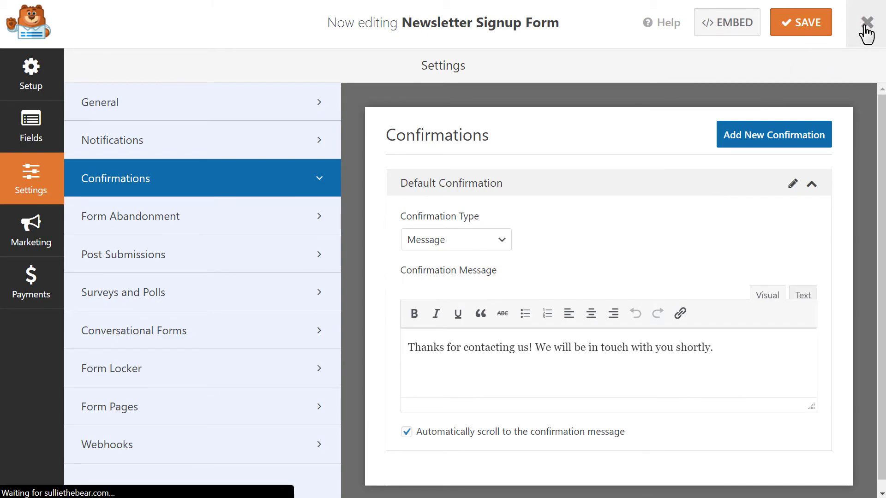
mouse_move(79, 149)
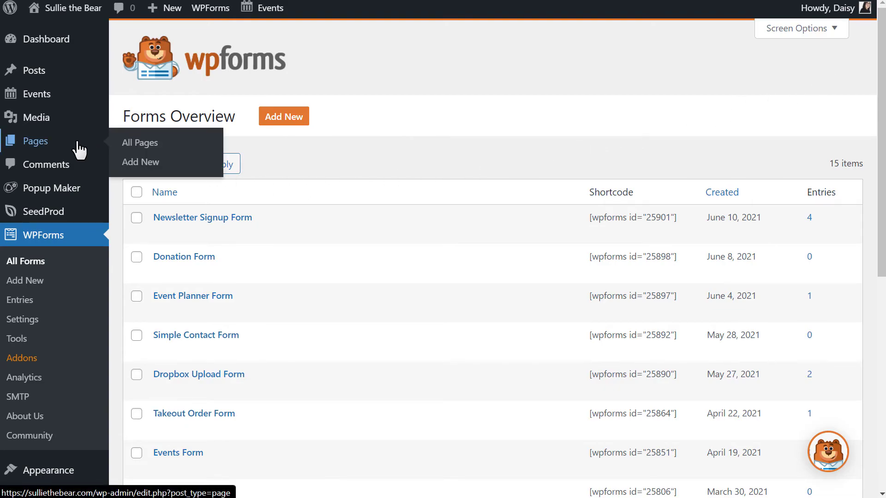
left_click(131, 166)
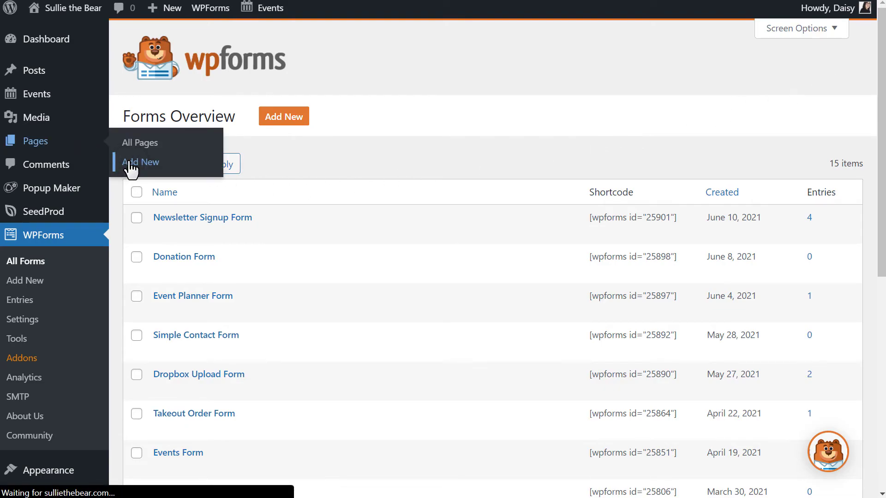
type("Newsletter Si")
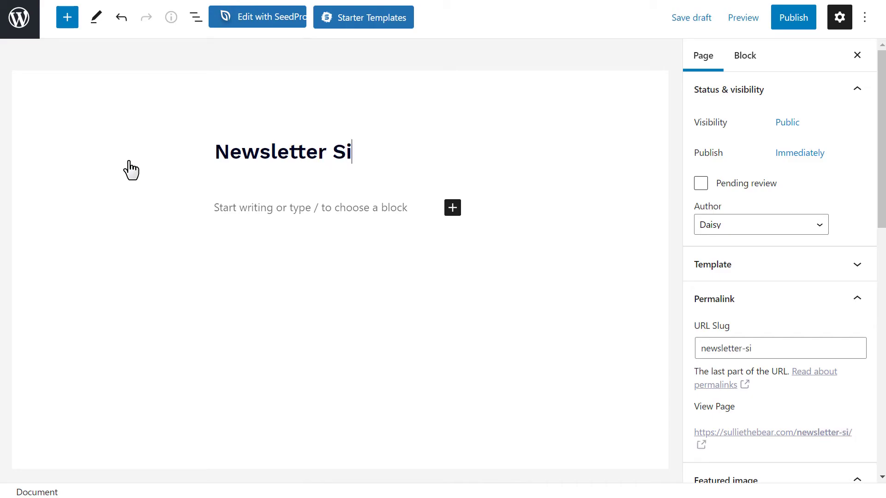
type("gn Up")
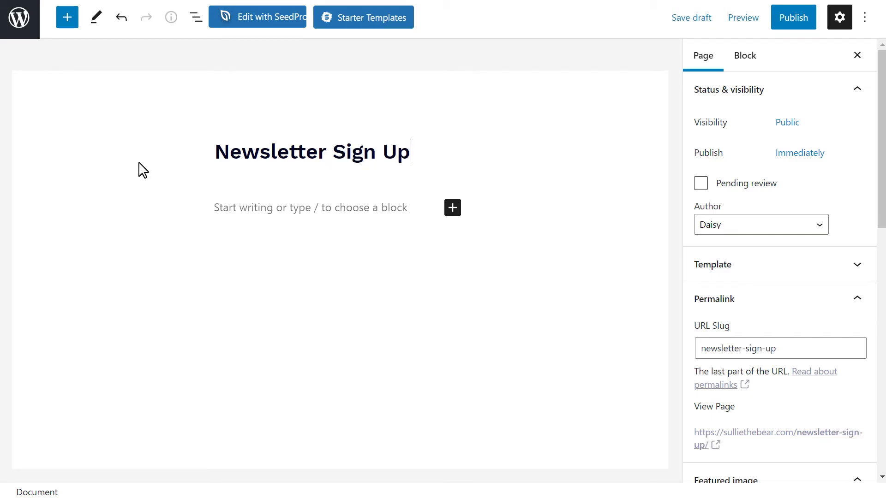
Step: Insert a WPForms block showing the Newsletter Signup Form and publish the page
left_click(453, 210)
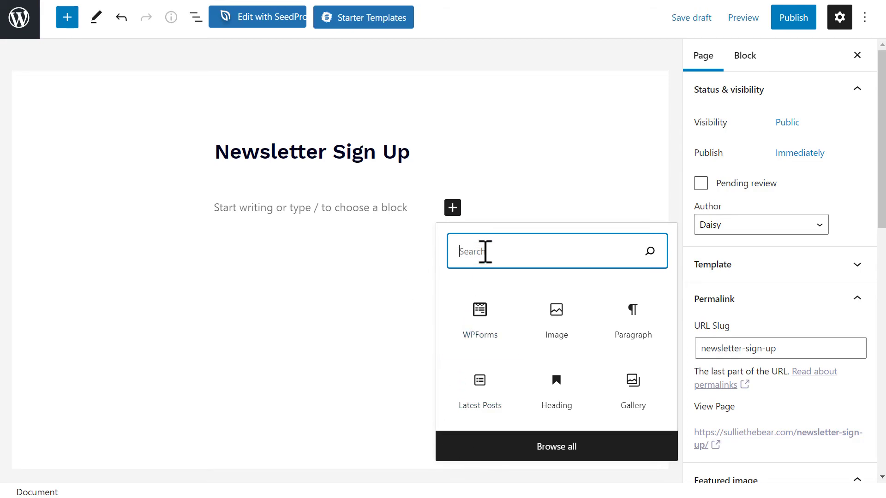
type("wpforms")
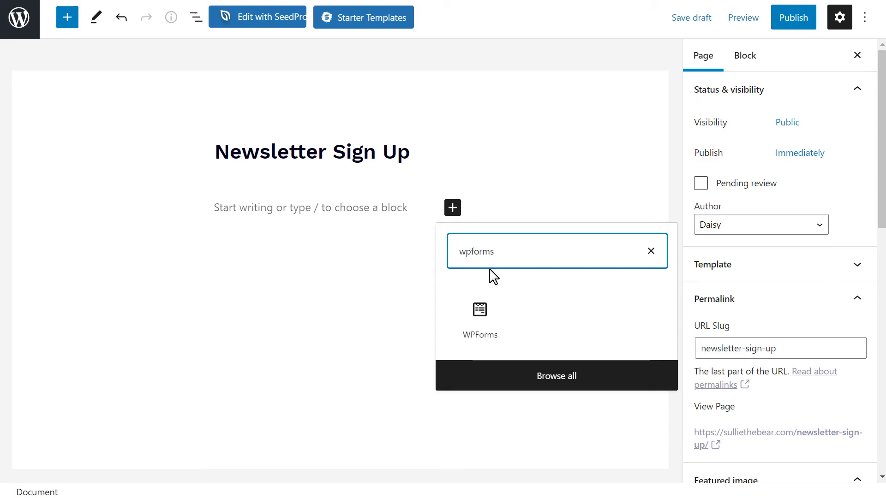
left_click(480, 312)
left_click(462, 325)
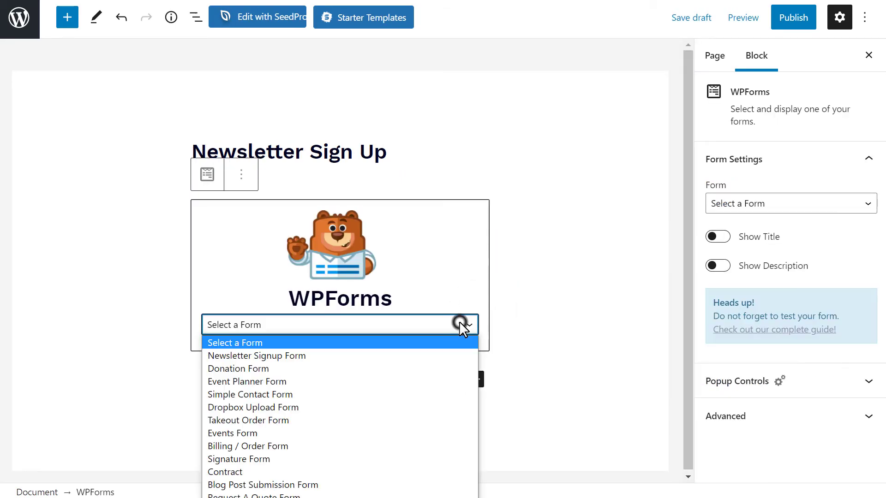
left_click(434, 358)
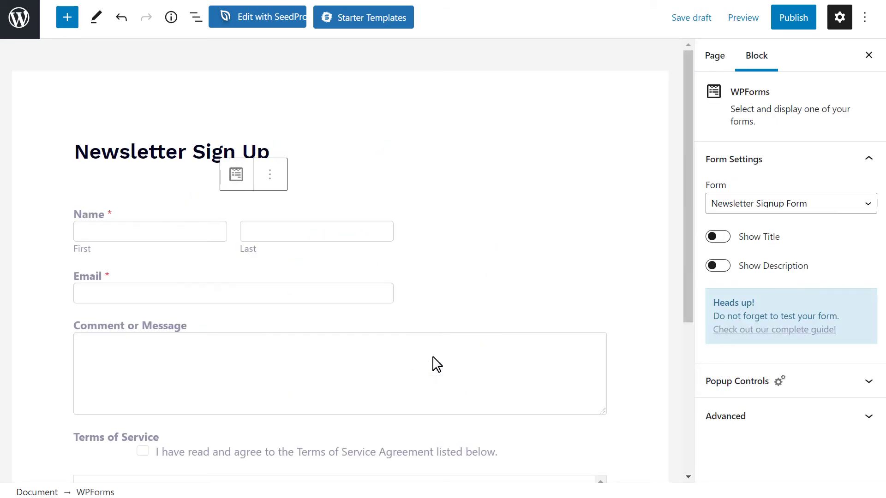
left_click(798, 26)
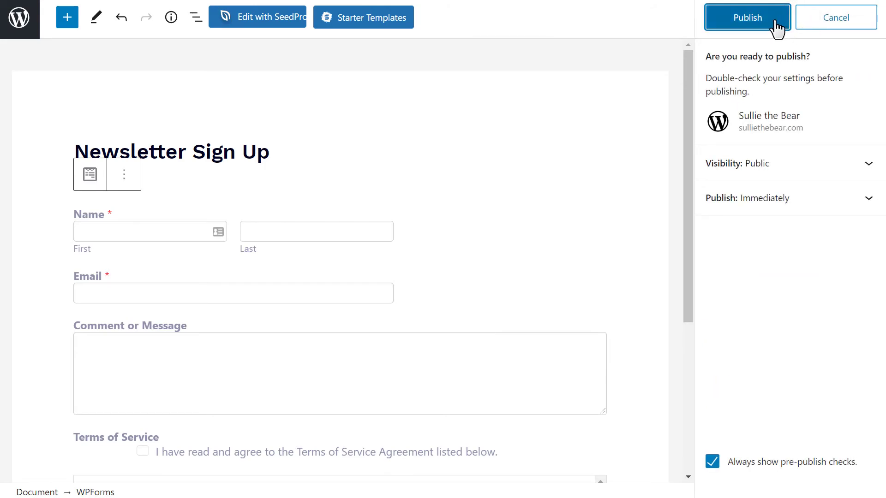
left_click(776, 27)
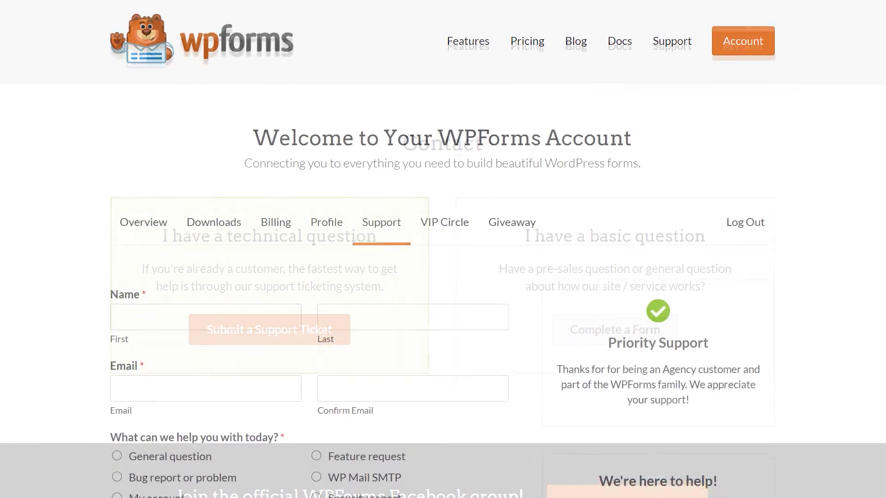
Step: Scroll down the account Support page to the priority support ticket form
scroll(443, 249, "down", 7)
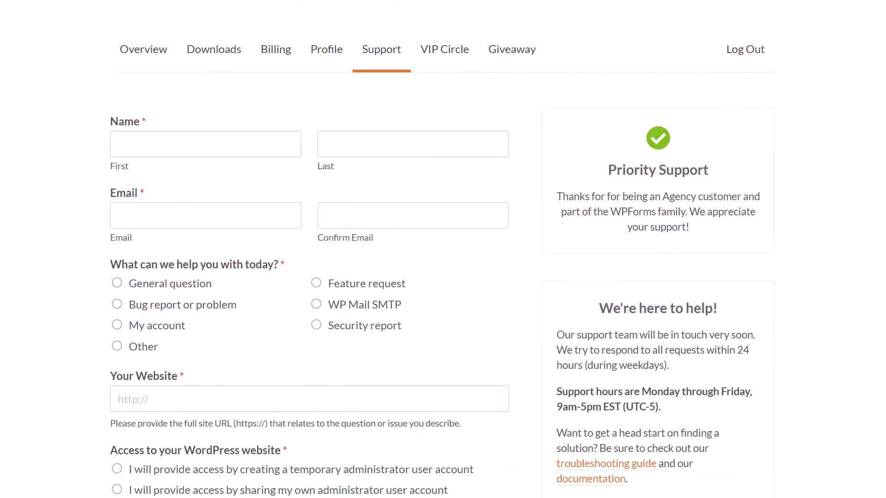